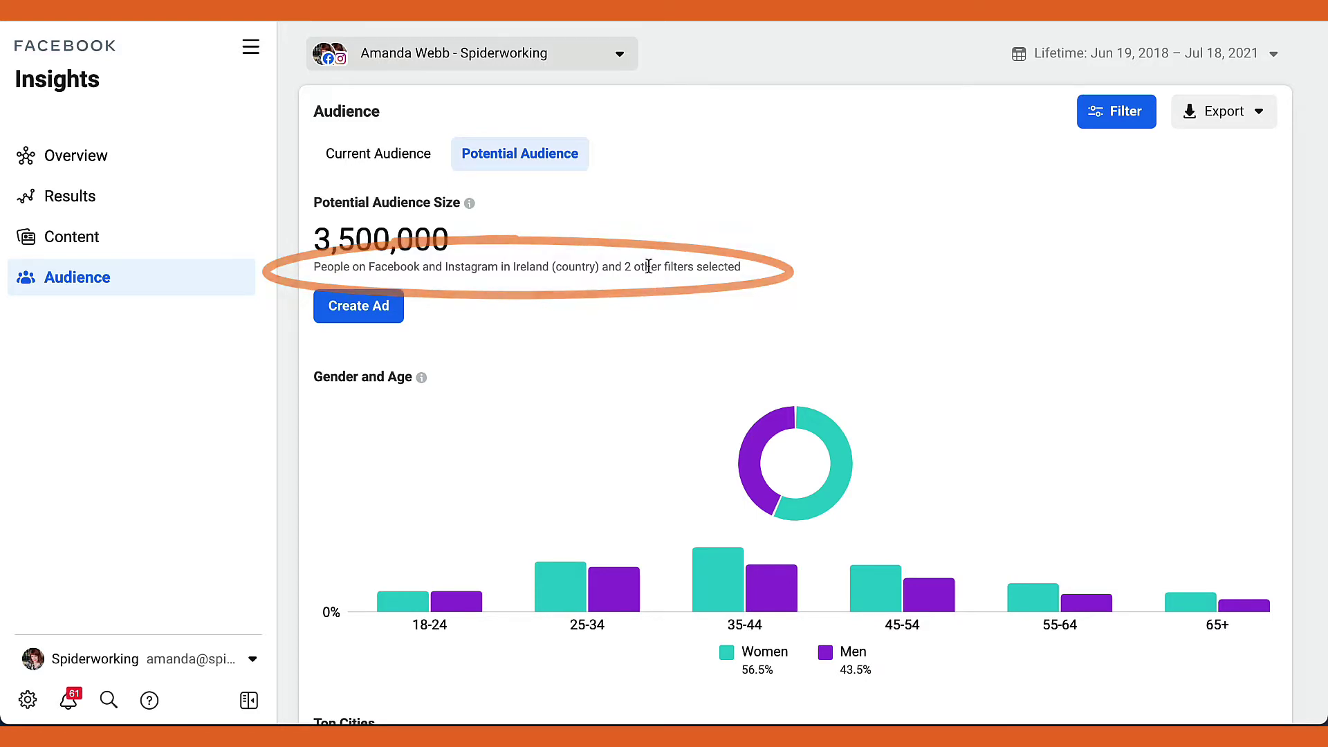
Filter the potential audience's location to United Kingdom.
{"action": "mouse_move", "coordinate": [643, 269]}
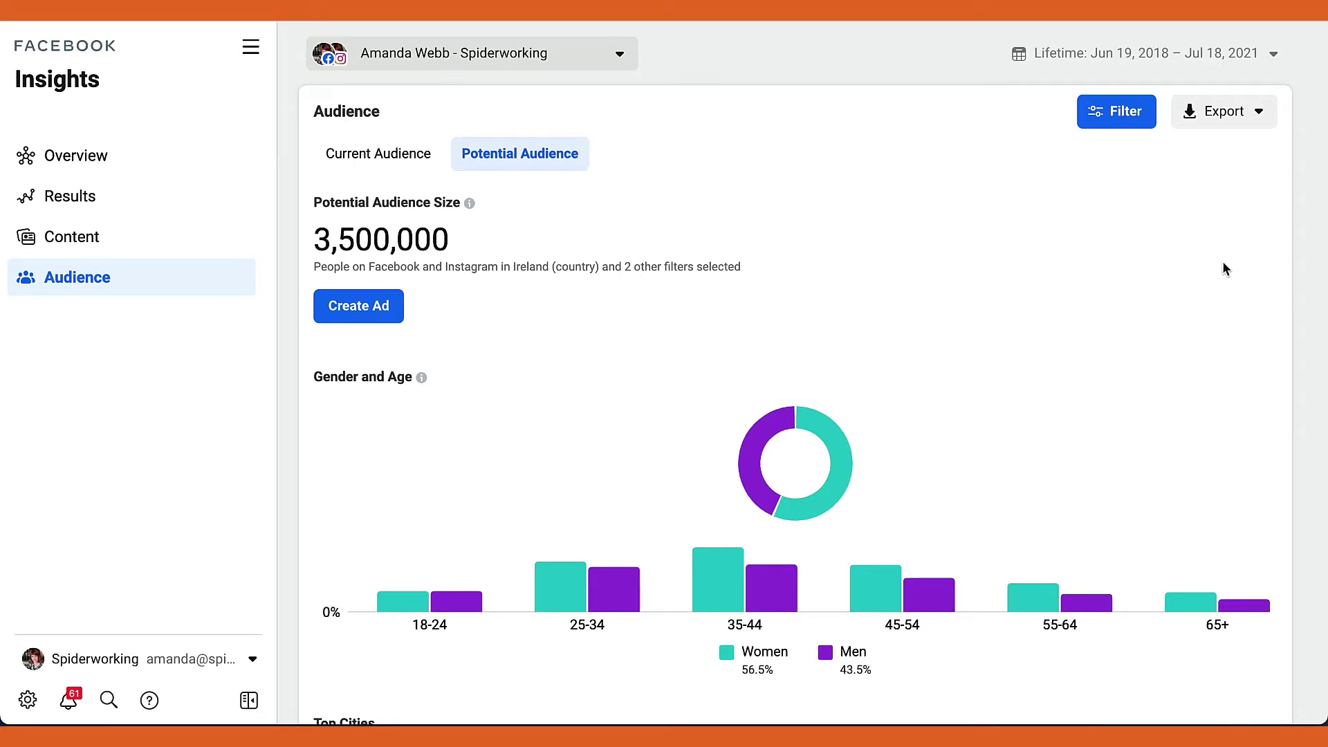
{"action": "scroll", "coordinate": [1223, 263], "scroll_direction": "down", "scroll_amount": 4}
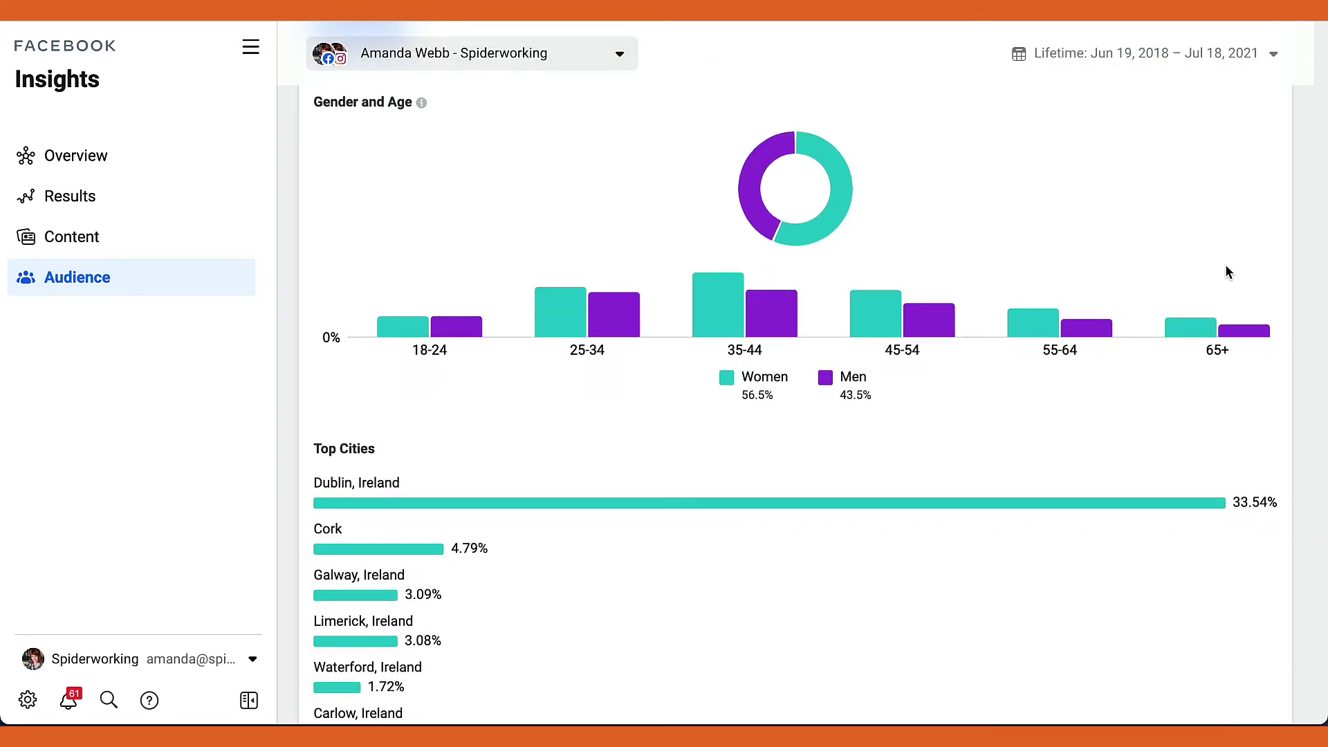
{"action": "scroll", "coordinate": [1225, 265], "scroll_direction": "down", "scroll_amount": 10}
{"action": "scroll", "coordinate": [1228, 270], "scroll_direction": "down", "scroll_amount": 2}
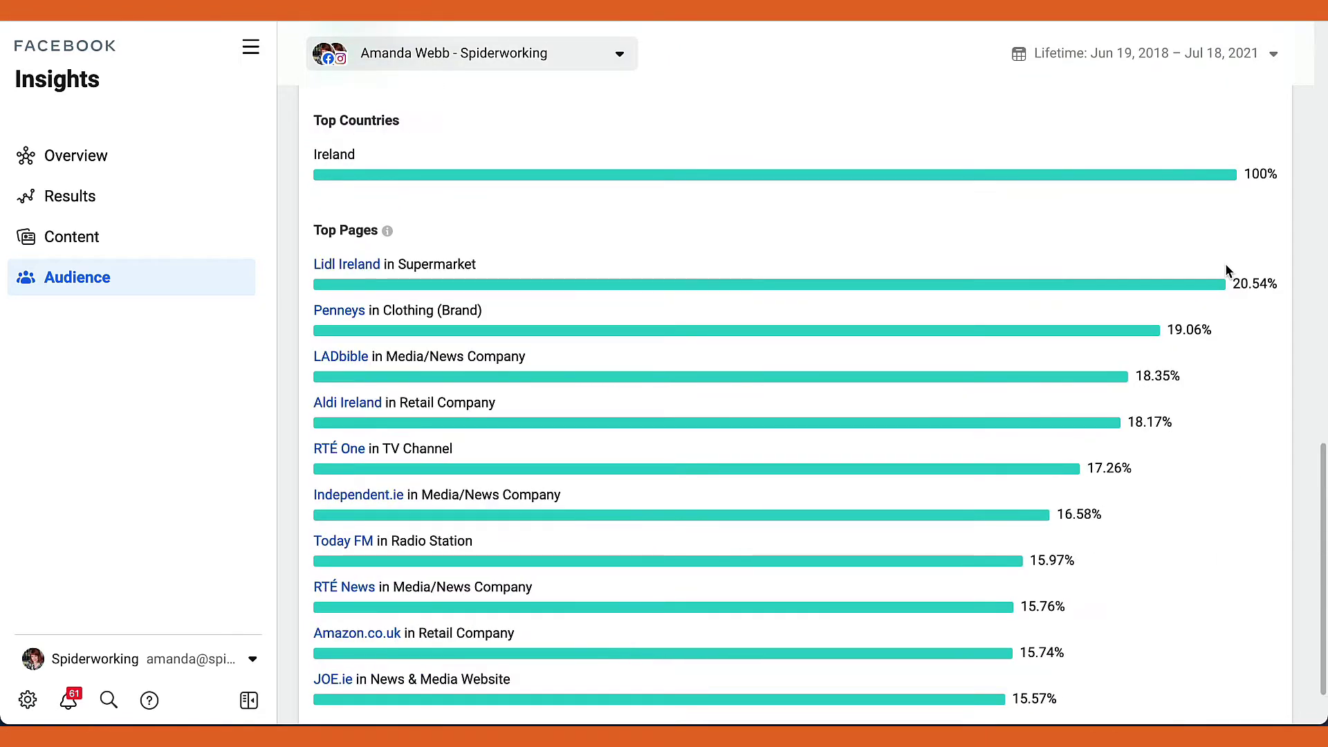
{"action": "scroll", "coordinate": [1201, 239], "scroll_direction": "down", "scroll_amount": 1}
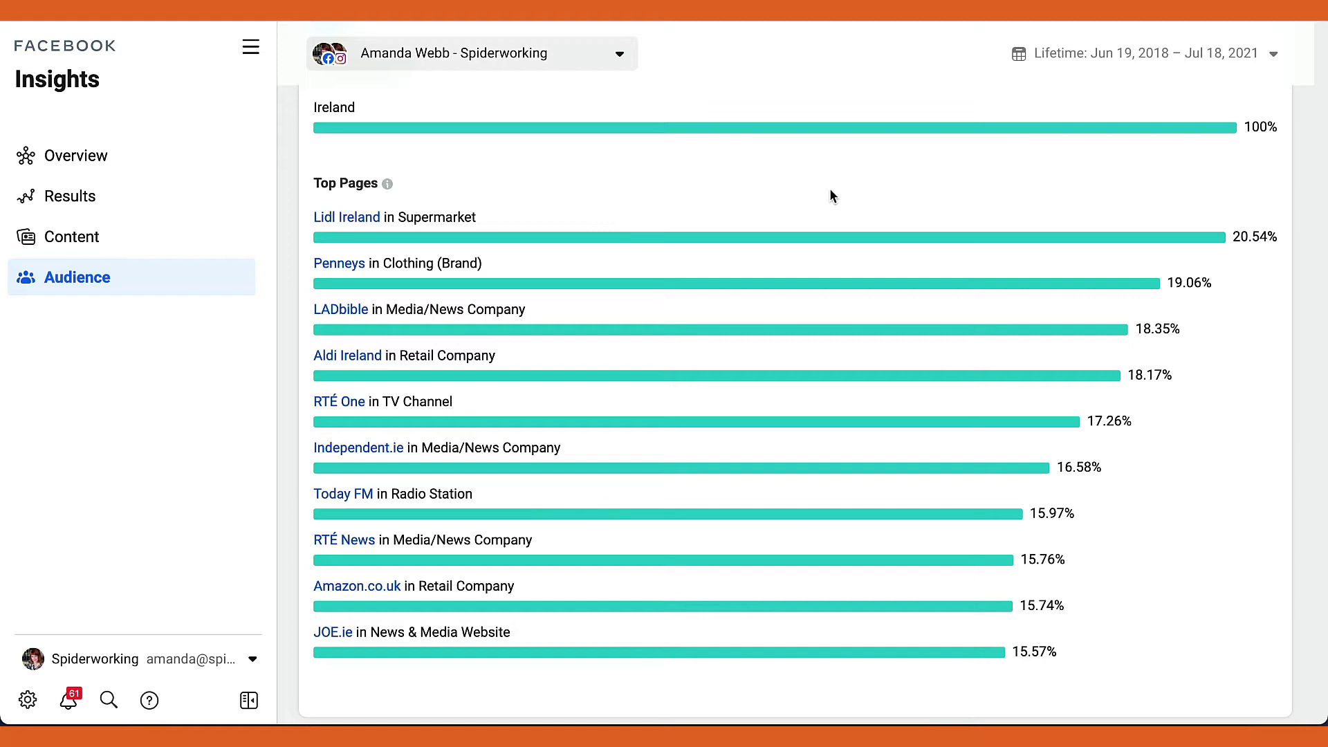
{"action": "scroll", "coordinate": [835, 188], "scroll_direction": "up", "scroll_amount": 15}
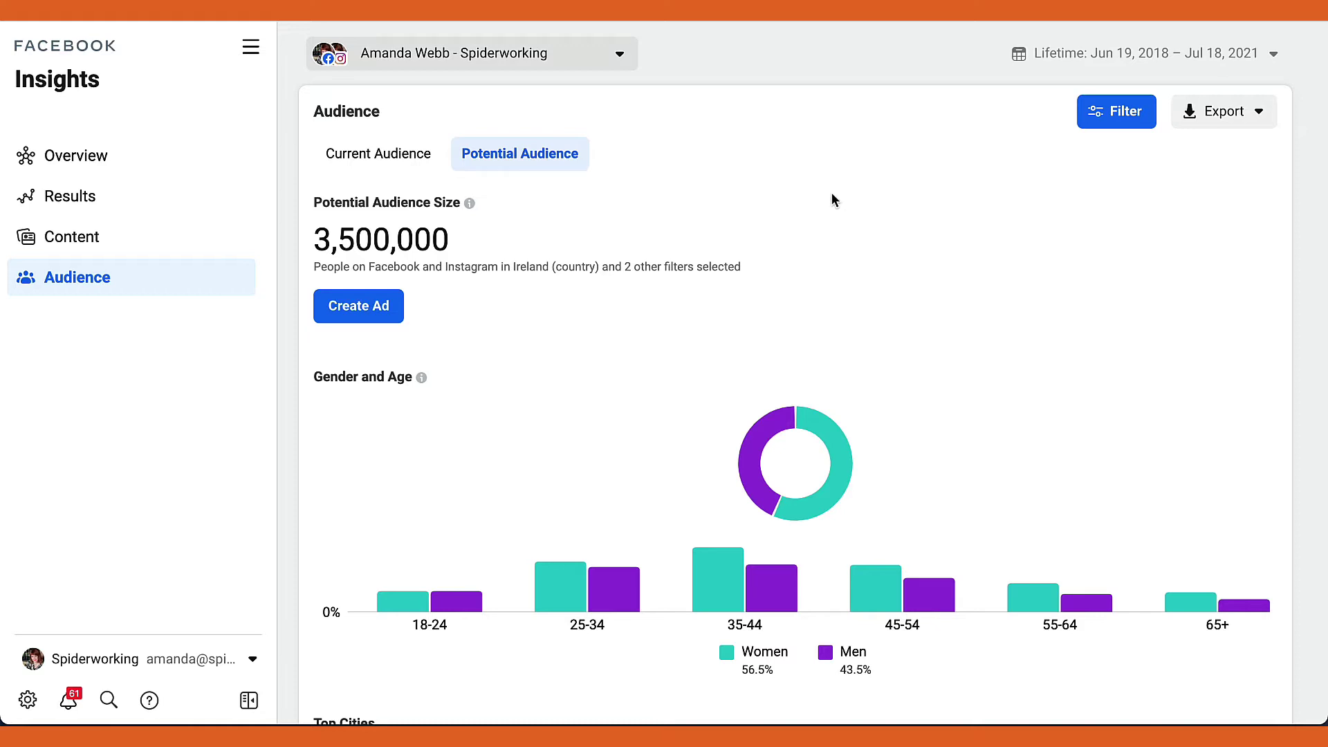
{"action": "left_click", "coordinate": [1105, 112]}
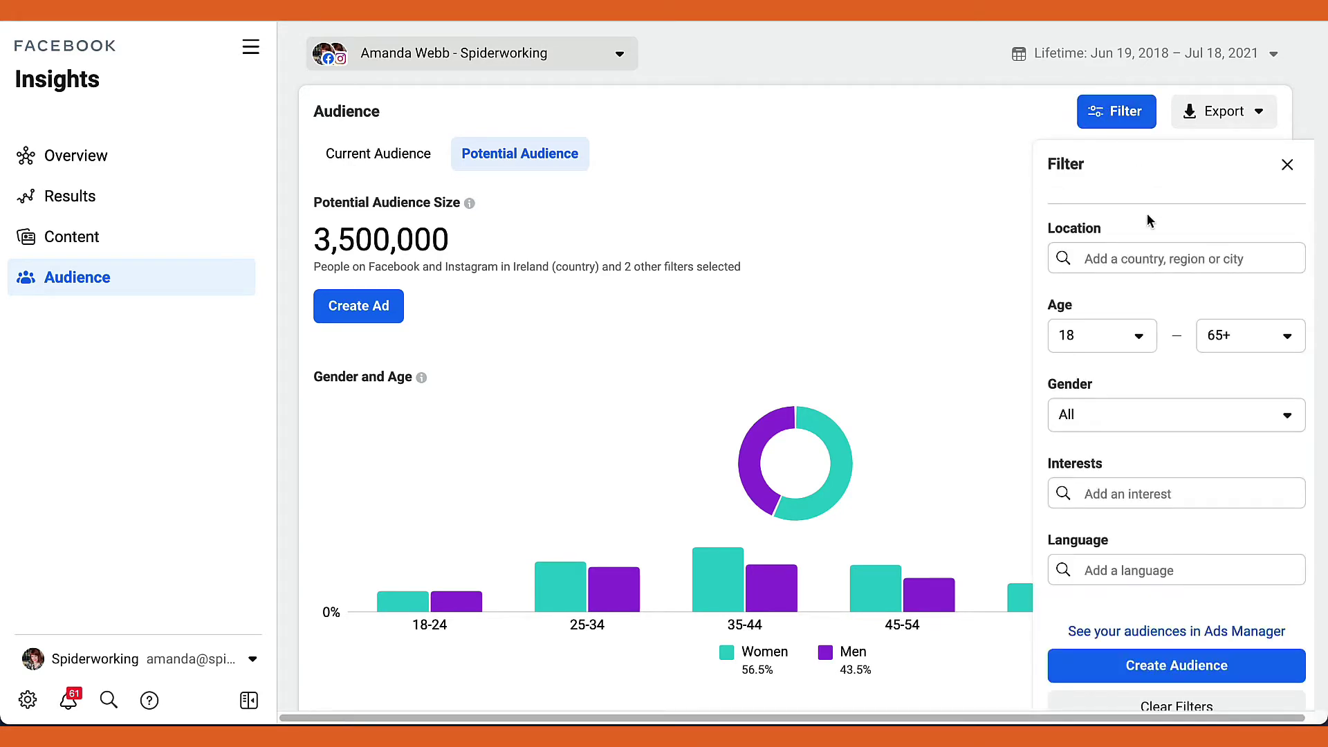
{"action": "left_click", "coordinate": [1097, 259]}
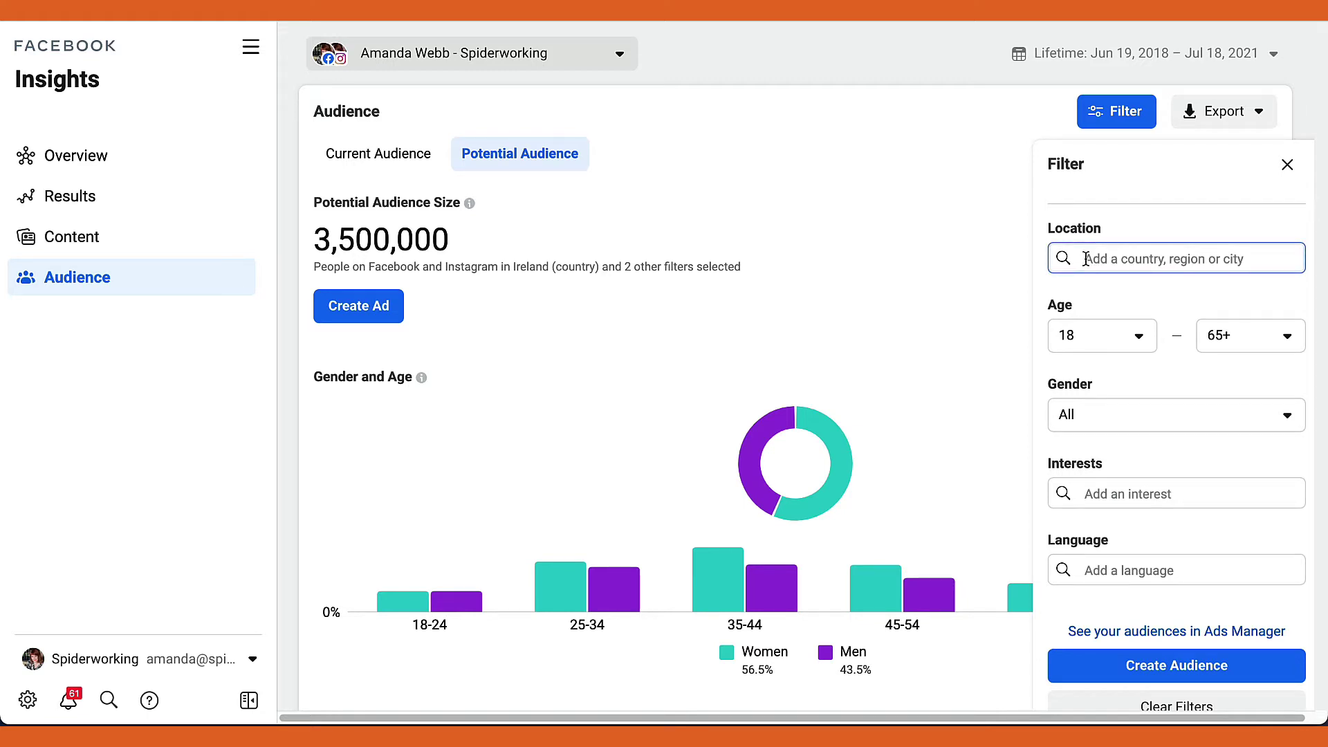
{"action": "type", "text": "united k"}
{"action": "left_click", "coordinate": [1119, 298]}
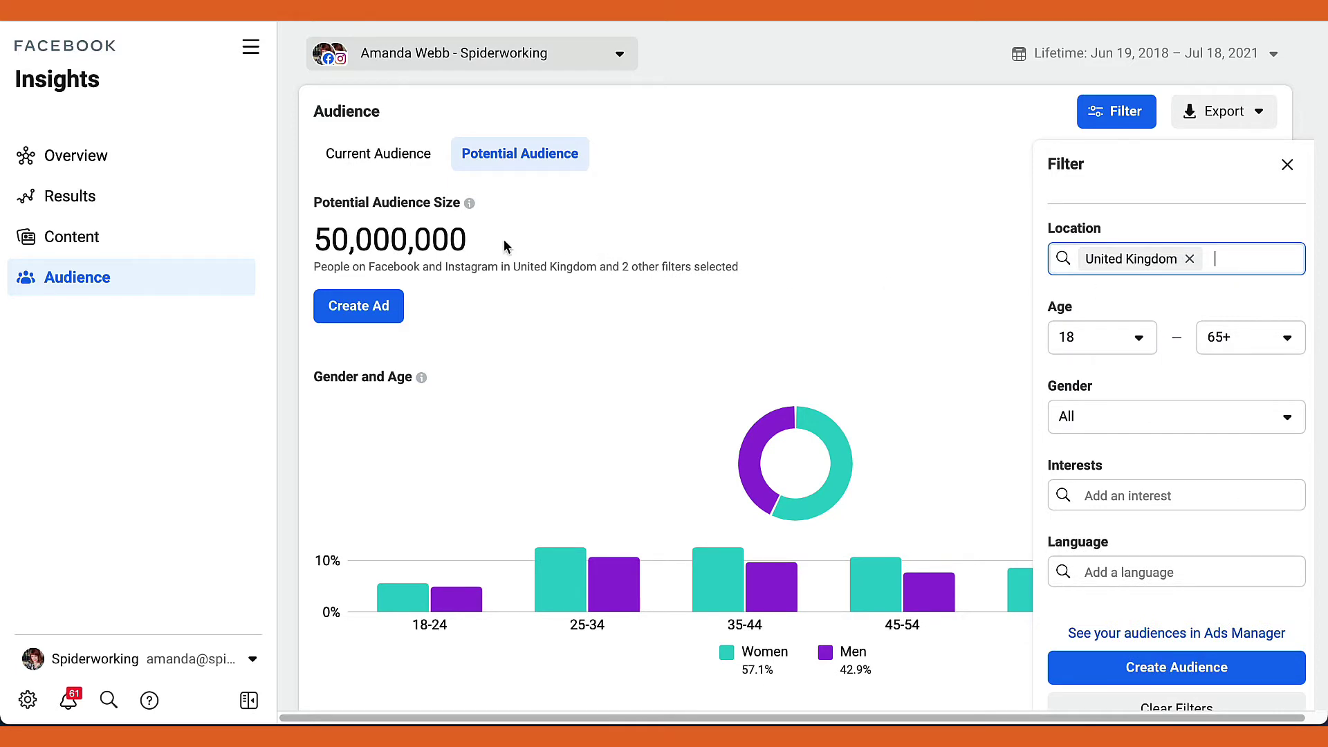
Set the audience age range from 34 to 60.
{"action": "left_click", "coordinate": [1134, 339]}
{"action": "scroll", "coordinate": [1121, 443], "scroll_direction": "down", "scroll_amount": 5}
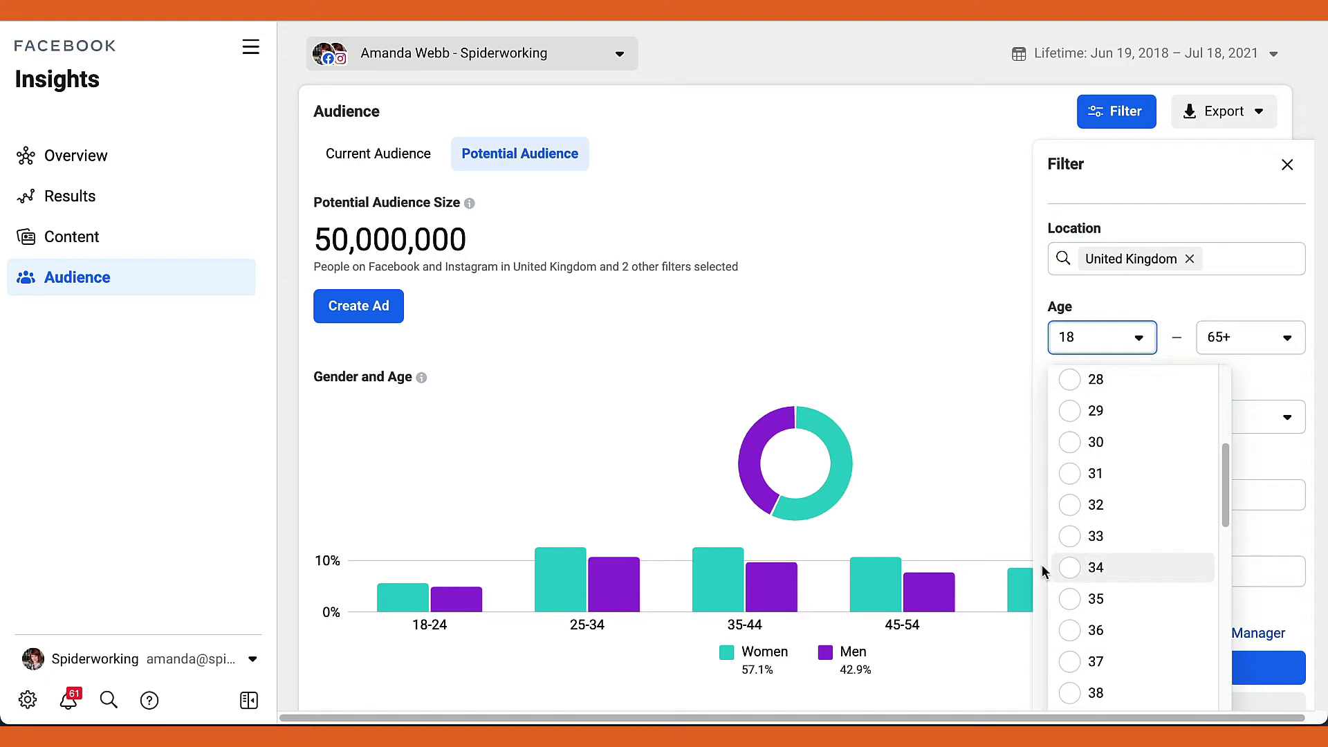
{"action": "left_click", "coordinate": [1065, 563]}
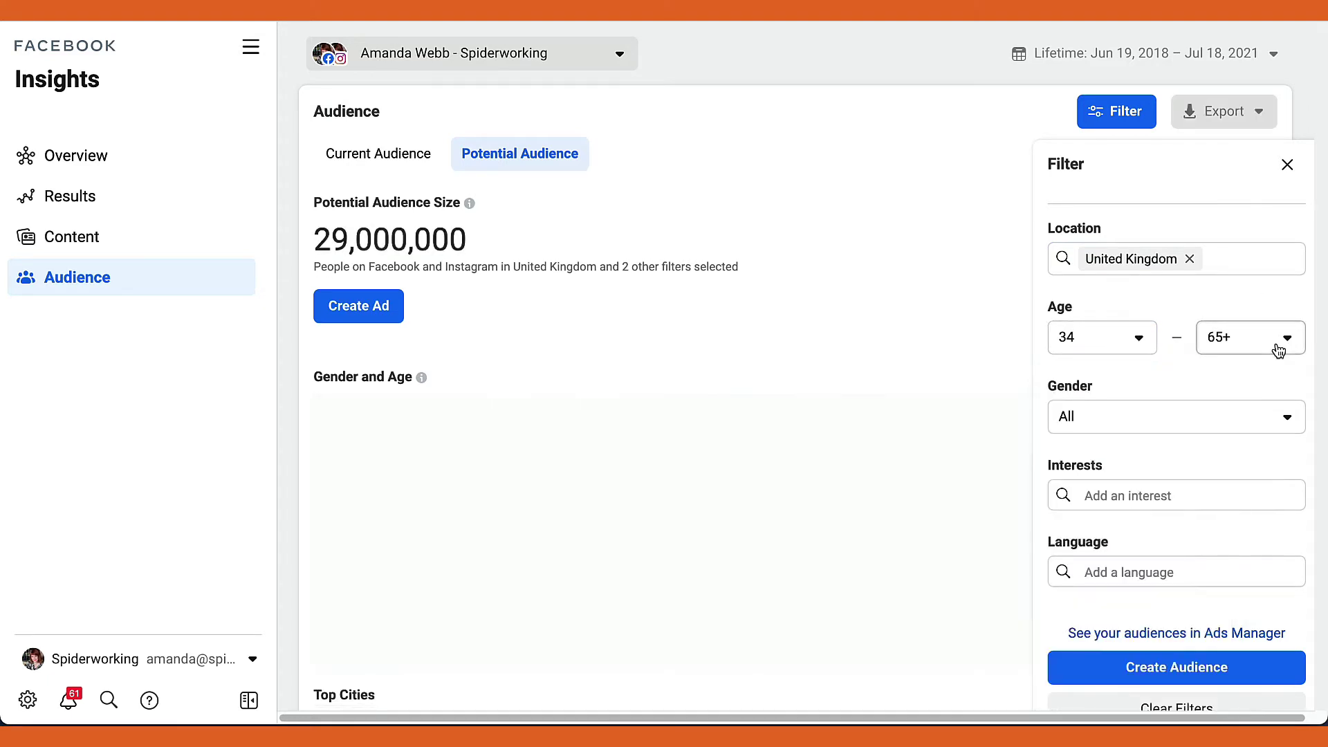
{"action": "left_click", "coordinate": [1276, 339]}
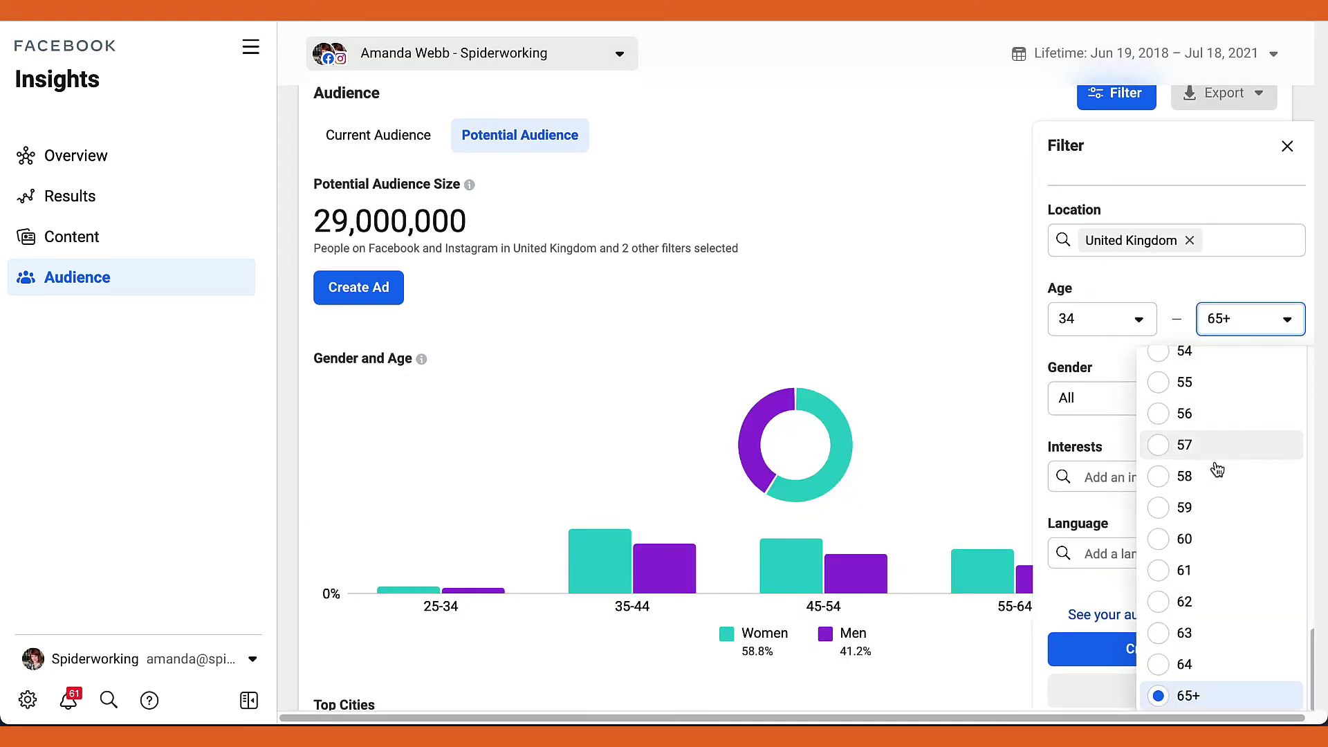
{"action": "left_click", "coordinate": [1225, 542]}
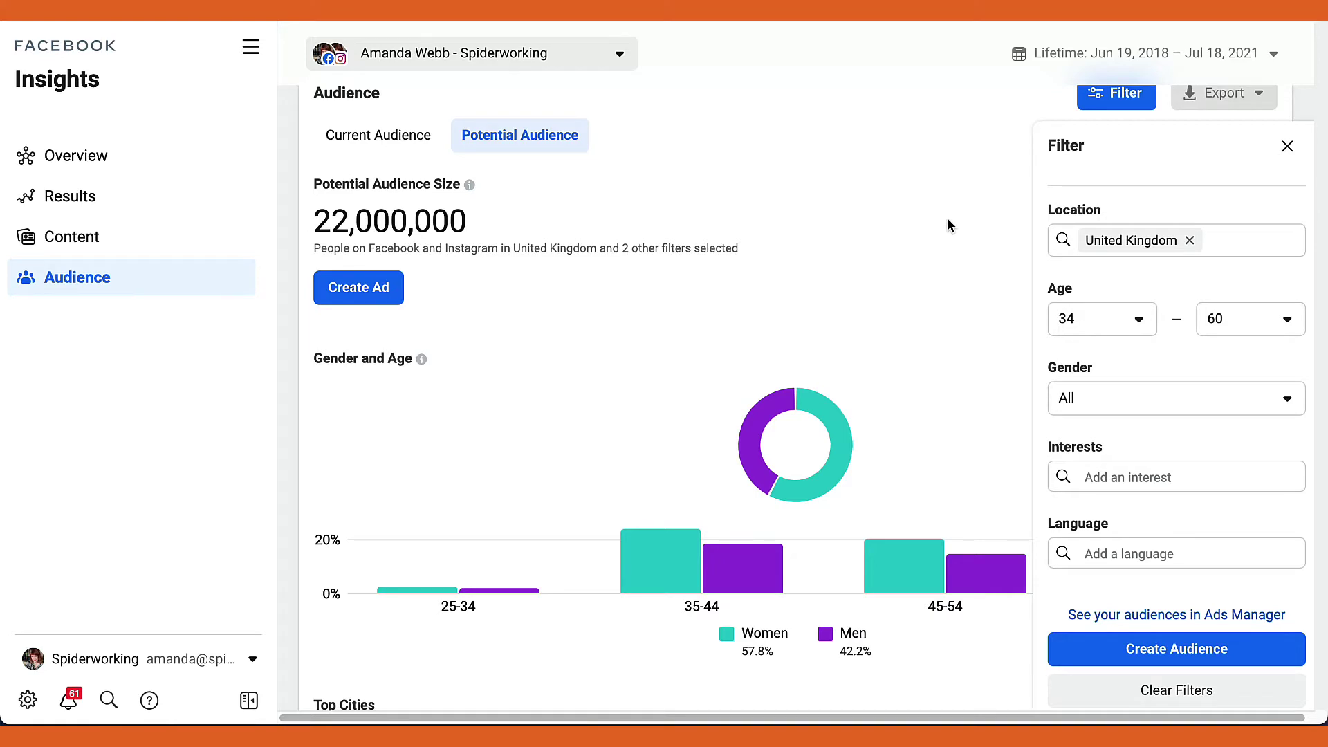
{"action": "left_click", "coordinate": [1174, 406]}
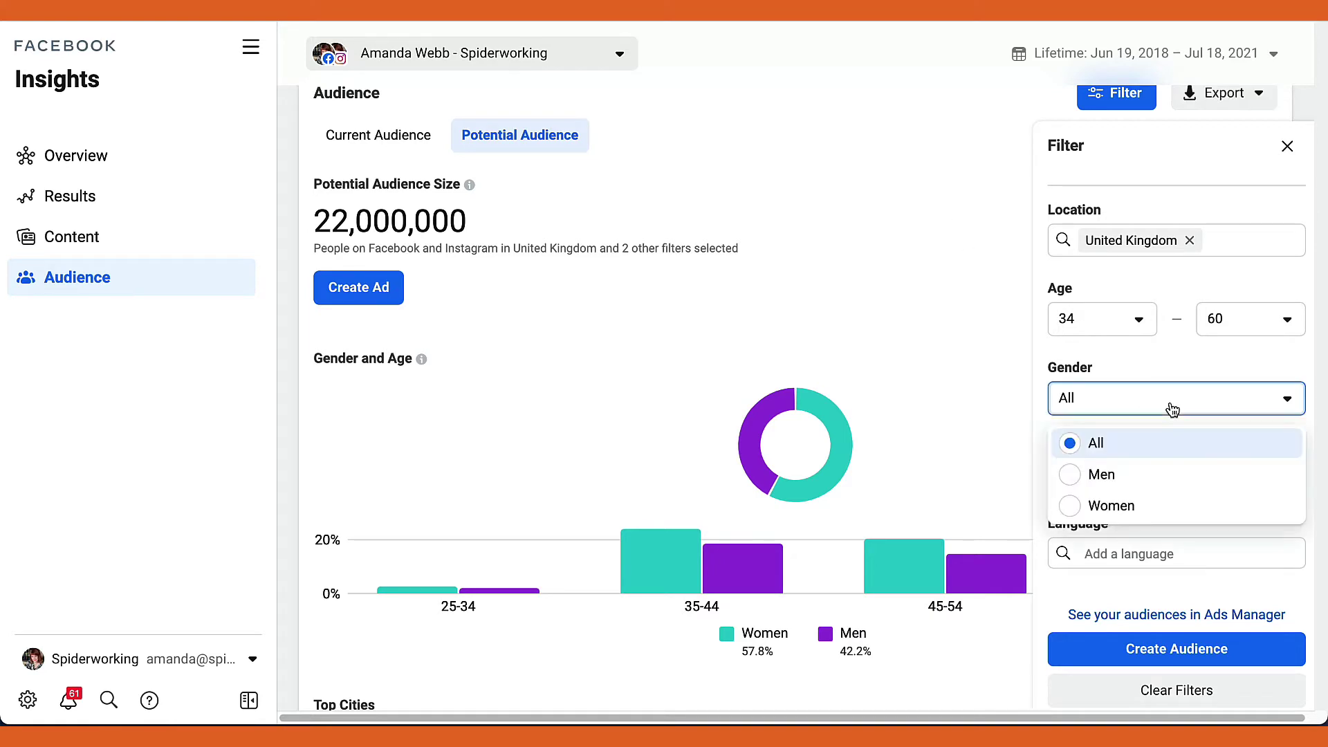
{"action": "left_click", "coordinate": [1145, 505]}
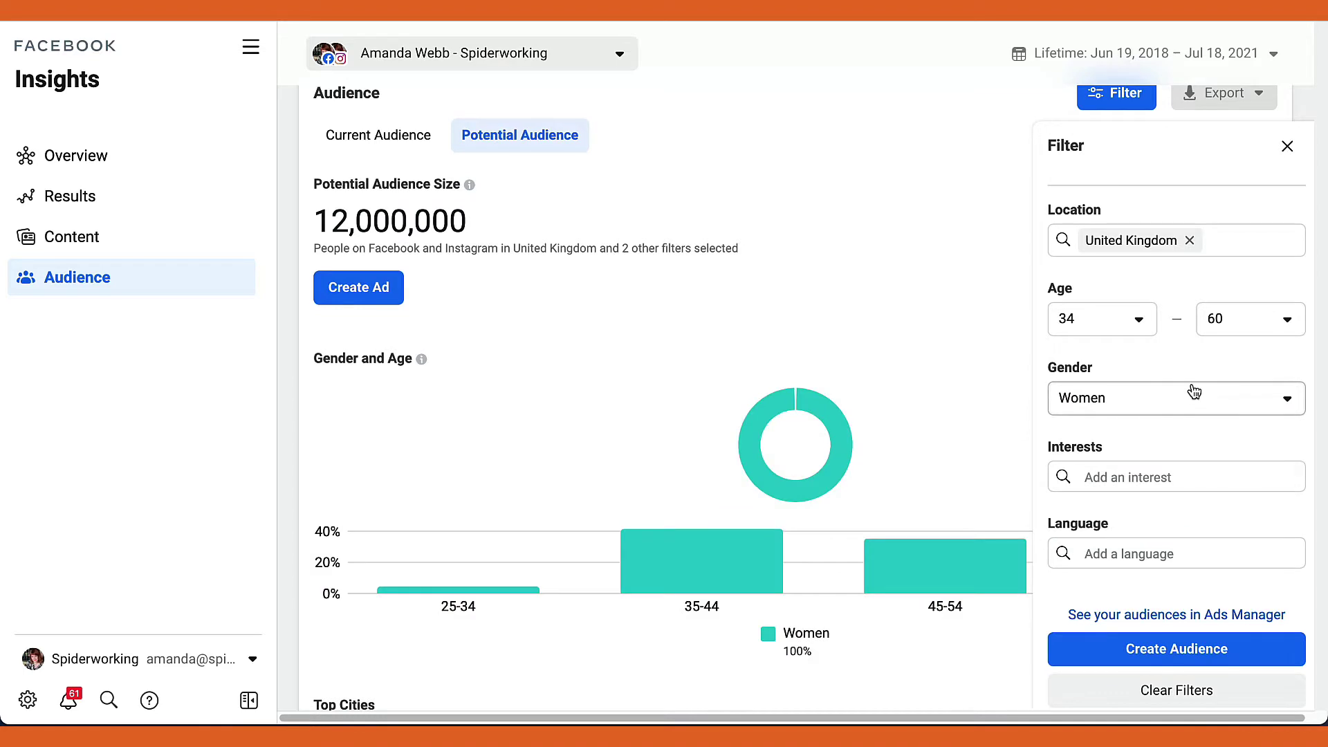
{"action": "scroll", "coordinate": [1190, 387], "scroll_direction": "down", "scroll_amount": 1}
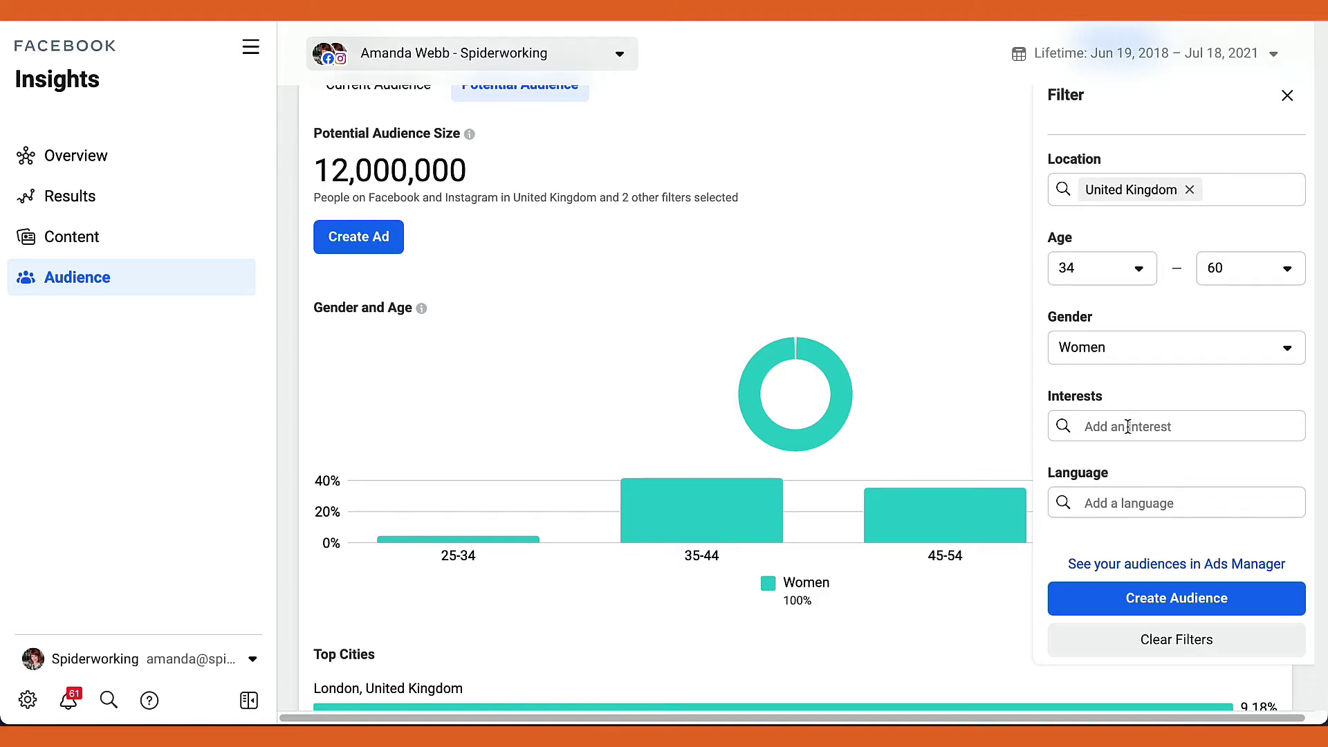
{"action": "left_click", "coordinate": [1127, 426]}
{"action": "type", "text": "entrepreneur"}
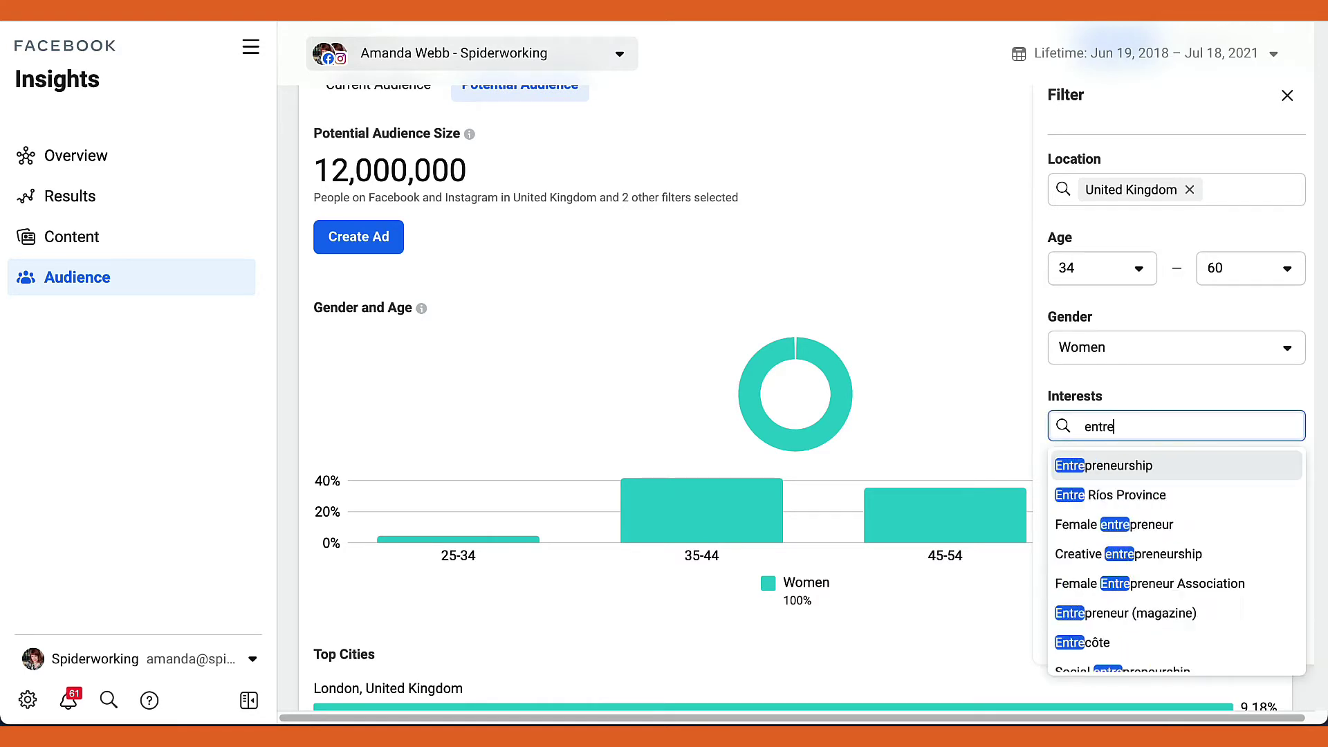
{"action": "left_click", "coordinate": [1143, 465]}
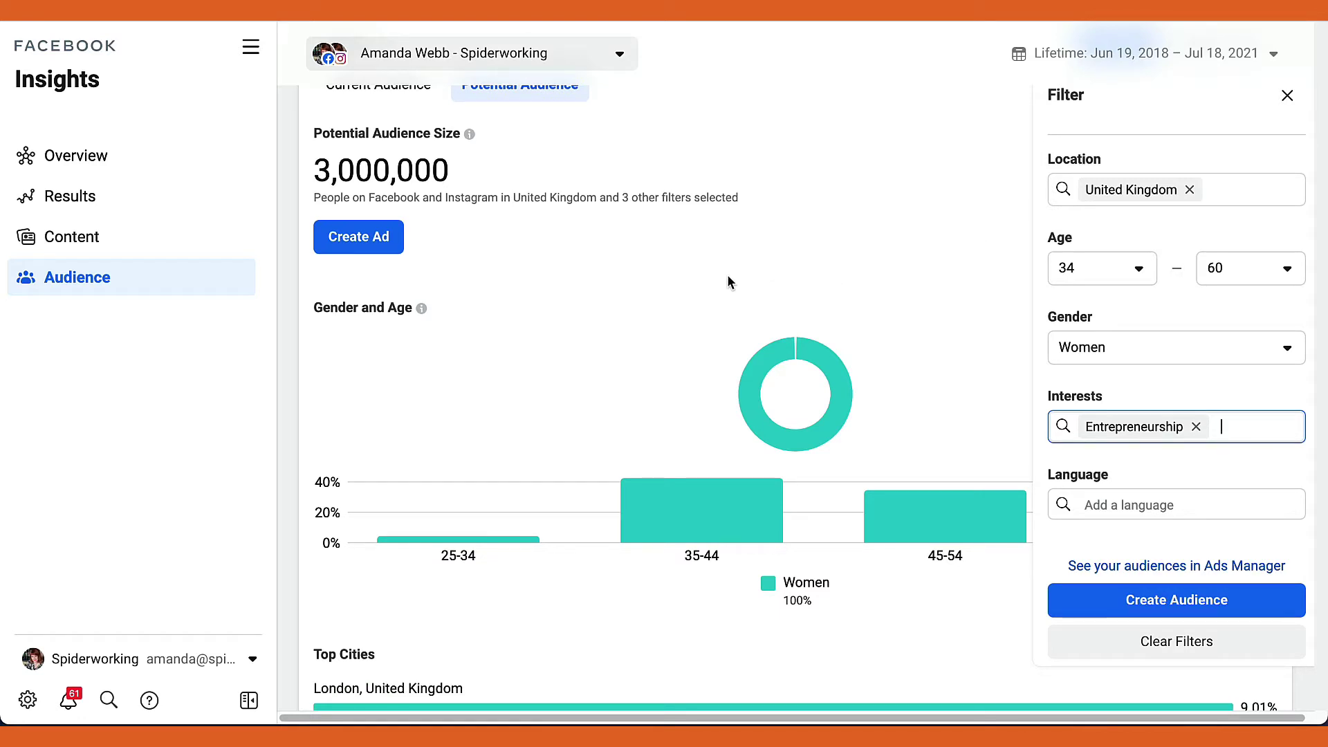
{"action": "left_click", "coordinate": [1276, 353]}
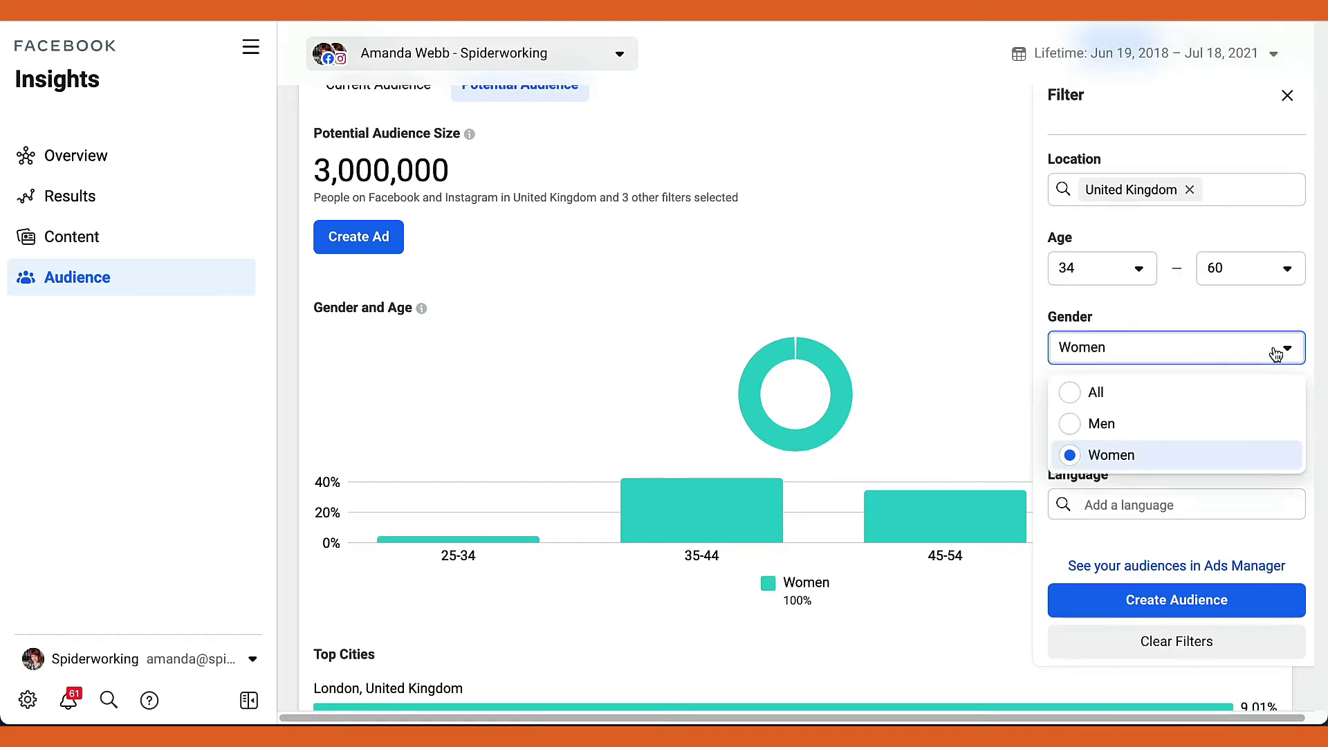
{"action": "left_click", "coordinate": [1165, 392]}
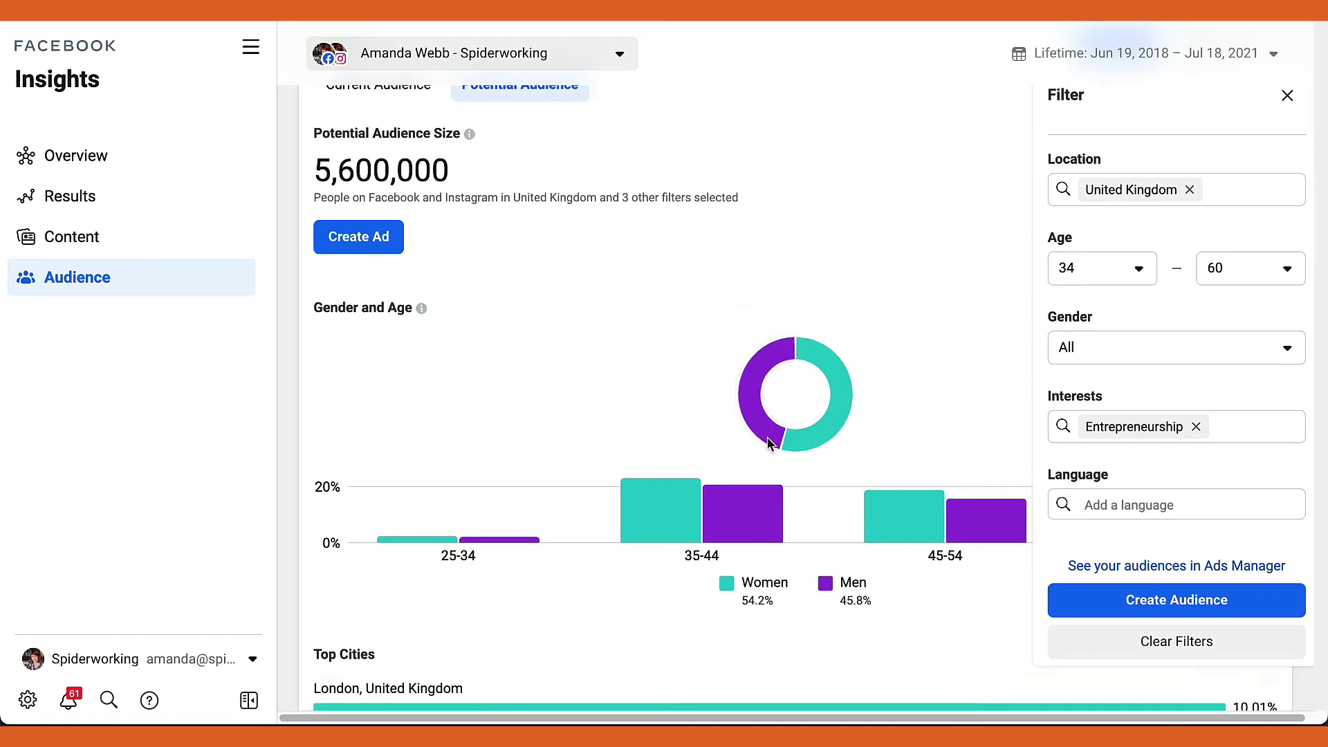
{"action": "mouse_move", "coordinate": [637, 515]}
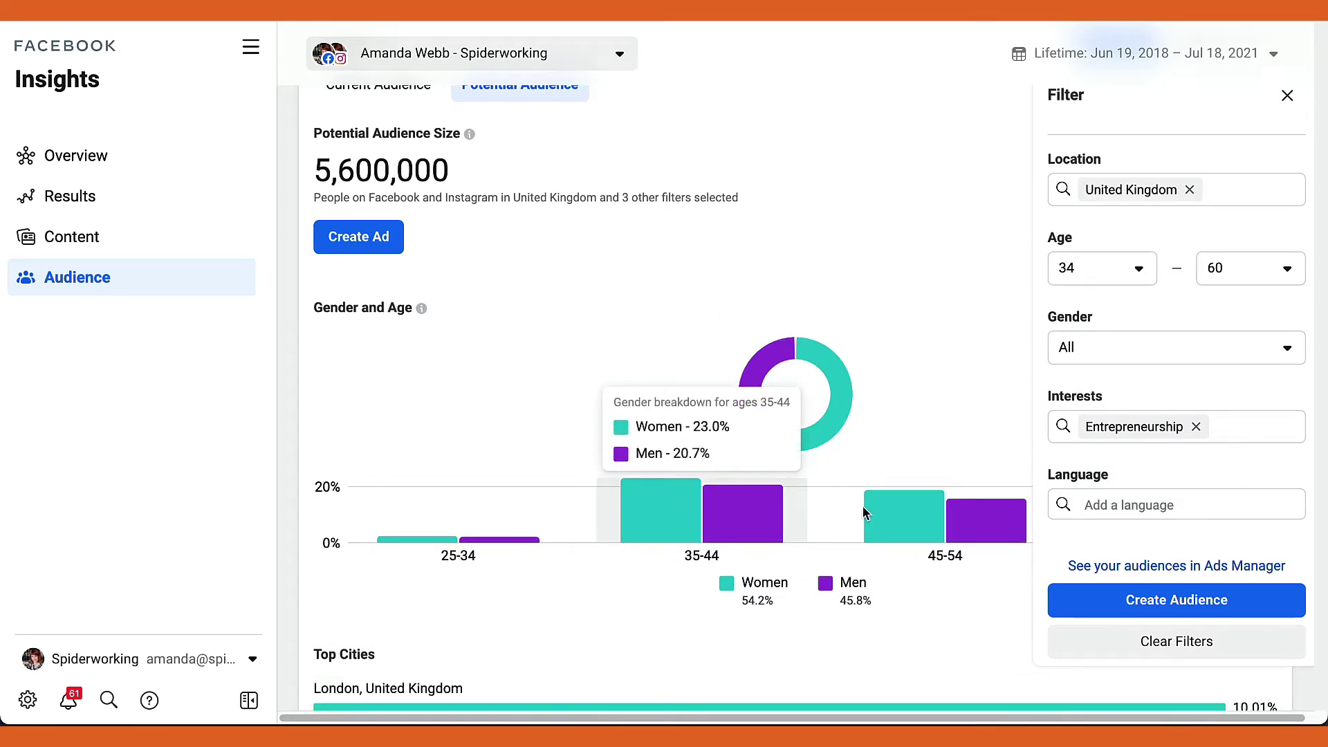
{"action": "mouse_move", "coordinate": [907, 516]}
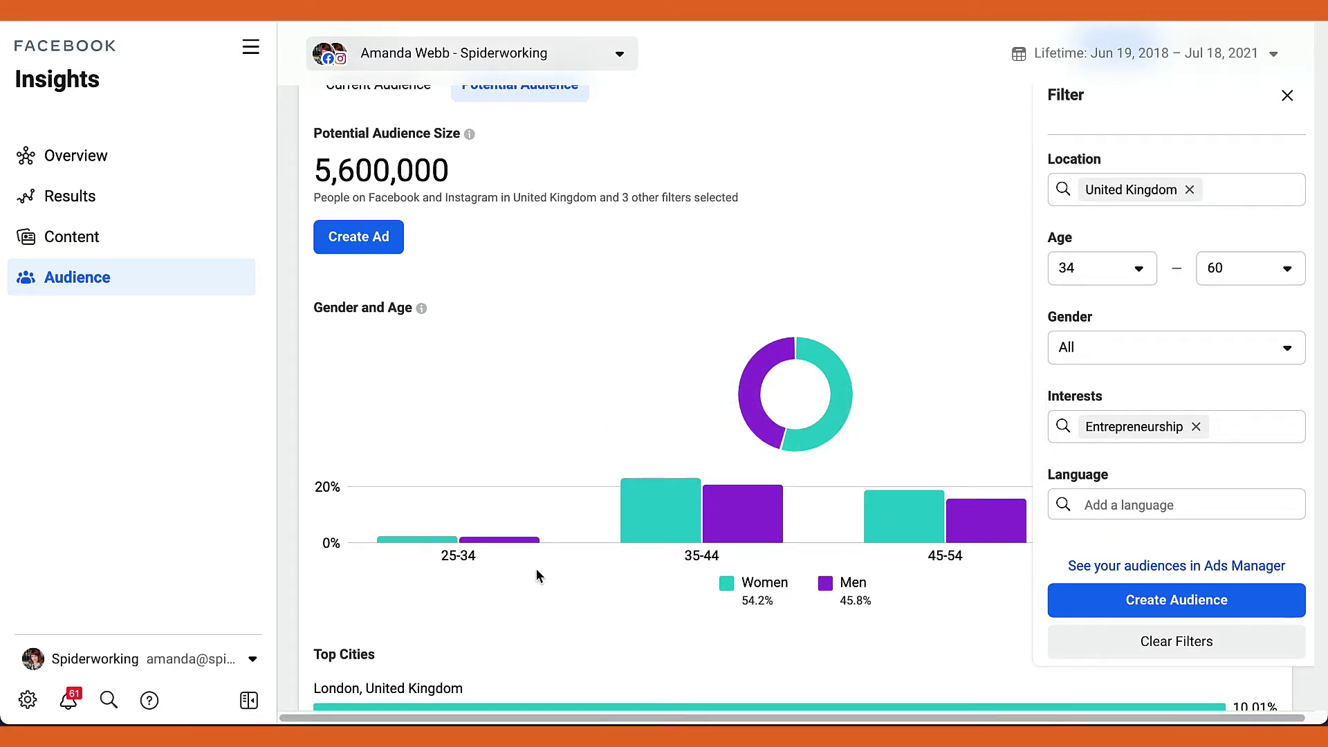
{"action": "scroll", "coordinate": [537, 573], "scroll_direction": "down", "scroll_amount": 1}
{"action": "scroll", "coordinate": [536, 575], "scroll_direction": "down", "scroll_amount": 7}
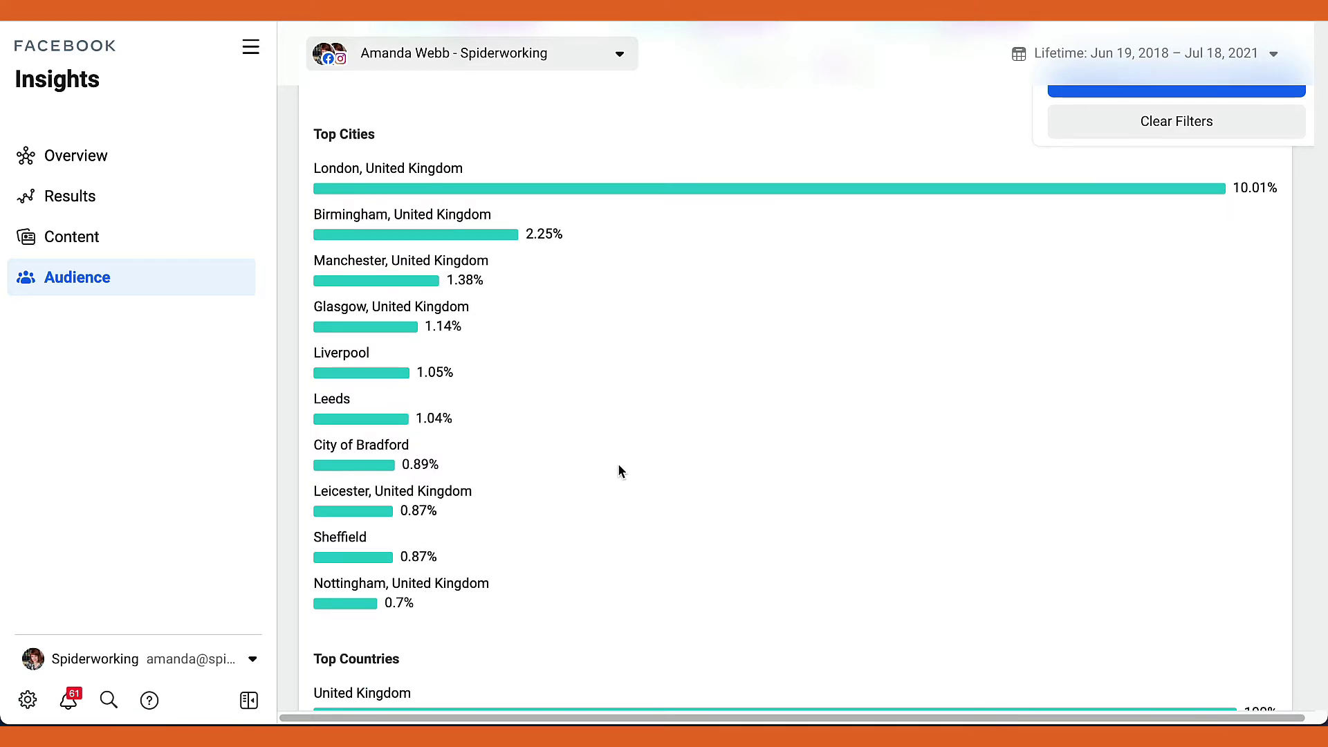
{"action": "scroll", "coordinate": [619, 470], "scroll_direction": "down", "scroll_amount": 3}
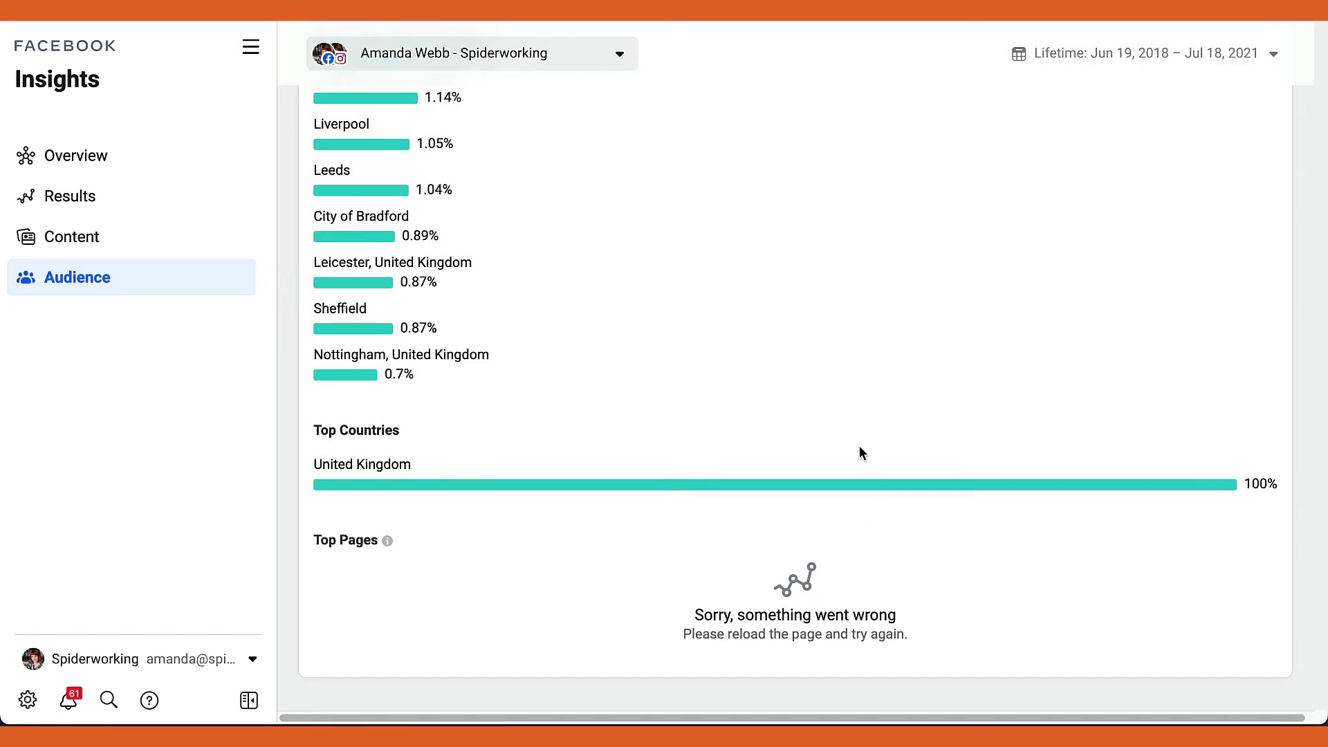
{"action": "scroll", "coordinate": [859, 454], "scroll_direction": "up", "scroll_amount": 8}
{"action": "scroll", "coordinate": [1135, 343], "scroll_direction": "up", "scroll_amount": 4}
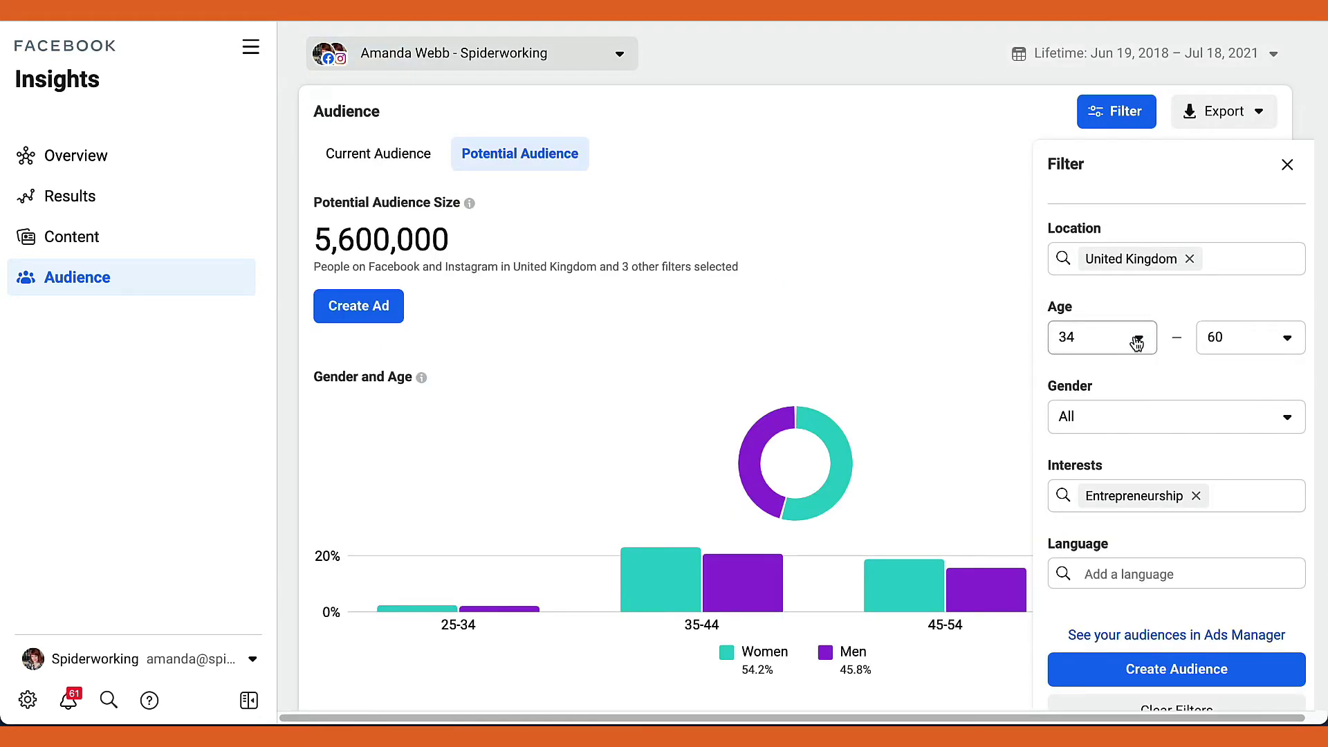
Widen the audience age range to 18 through 65+.
{"action": "left_click", "coordinate": [1137, 344]}
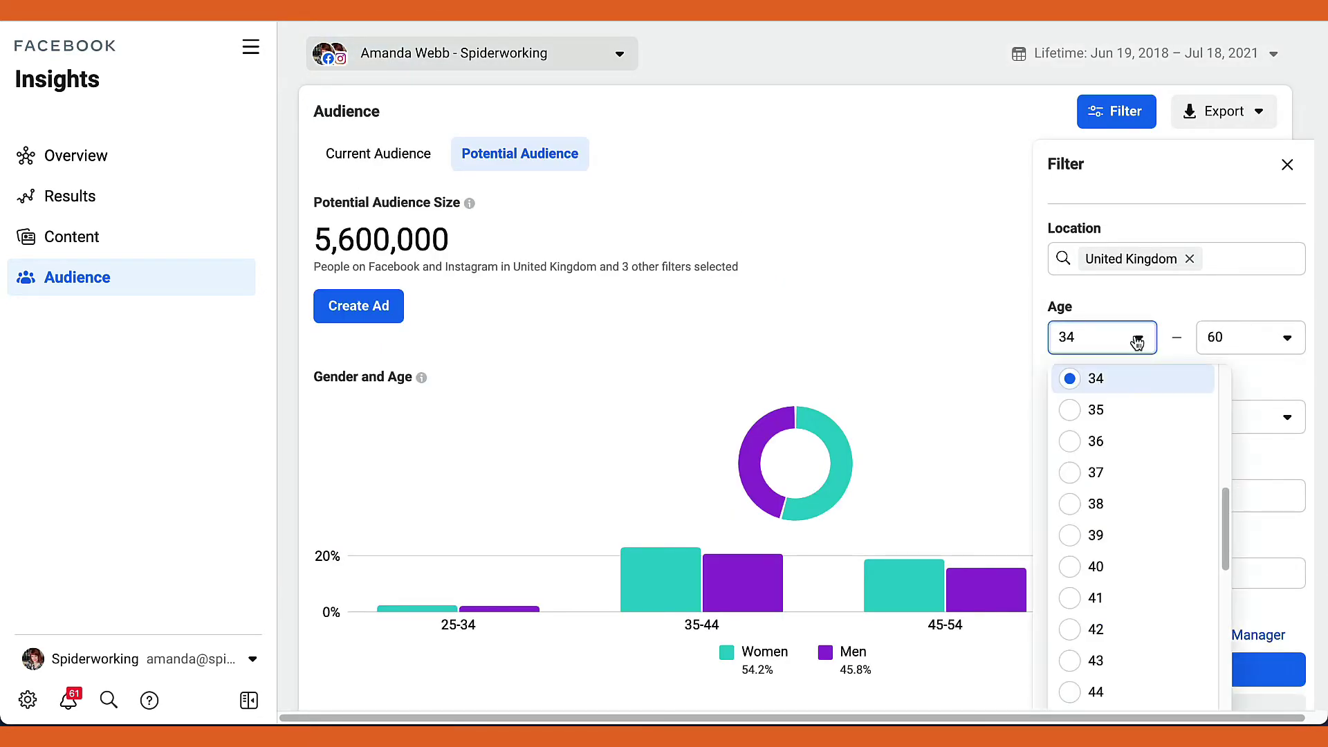
{"action": "scroll", "coordinate": [1124, 403], "scroll_direction": "up", "scroll_amount": 5}
{"action": "left_click", "coordinate": [1124, 385]}
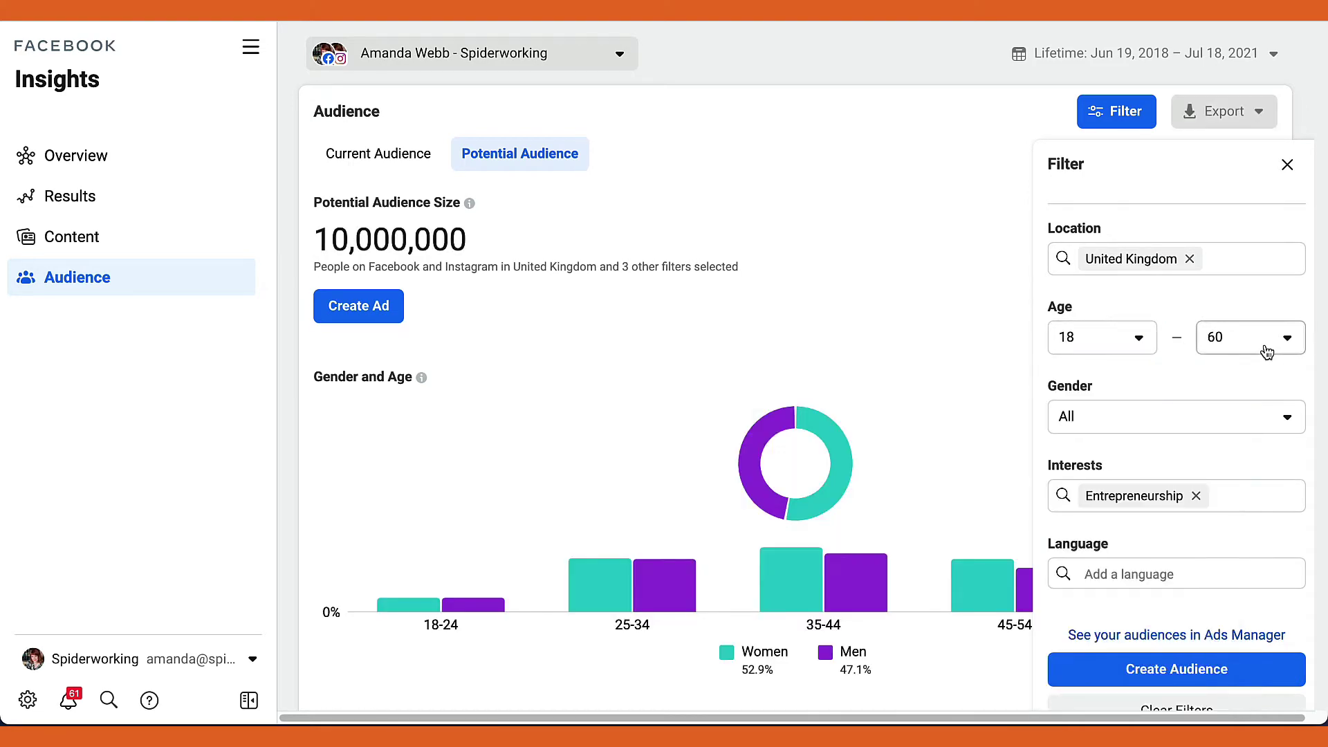
{"action": "left_click", "coordinate": [1260, 338]}
{"action": "scroll", "coordinate": [1249, 382], "scroll_direction": "down", "scroll_amount": 5}
{"action": "left_click", "coordinate": [1162, 268]}
Remove the Entrepreneurship interest from the audience filters.
{"action": "scroll", "coordinate": [1089, 390], "scroll_direction": "up", "scroll_amount": 5}
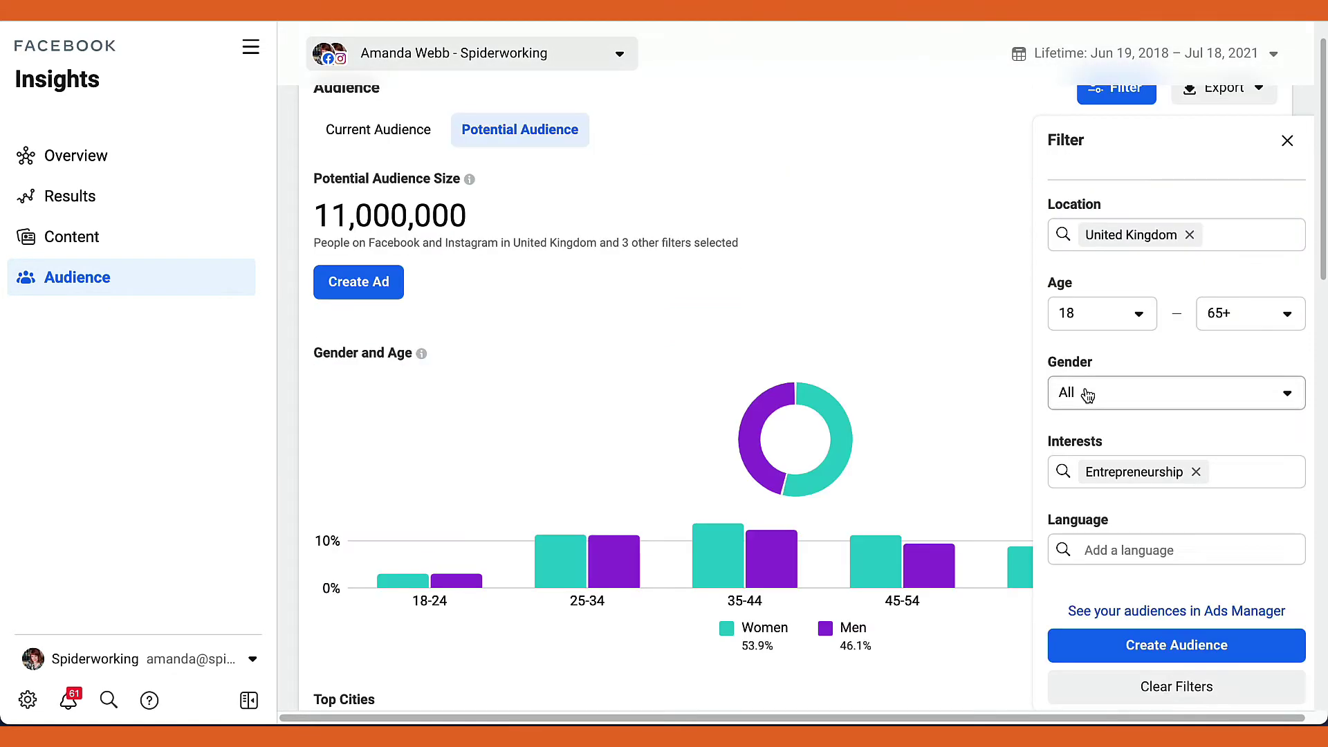
{"action": "scroll", "coordinate": [1086, 388], "scroll_direction": "down", "scroll_amount": 15}
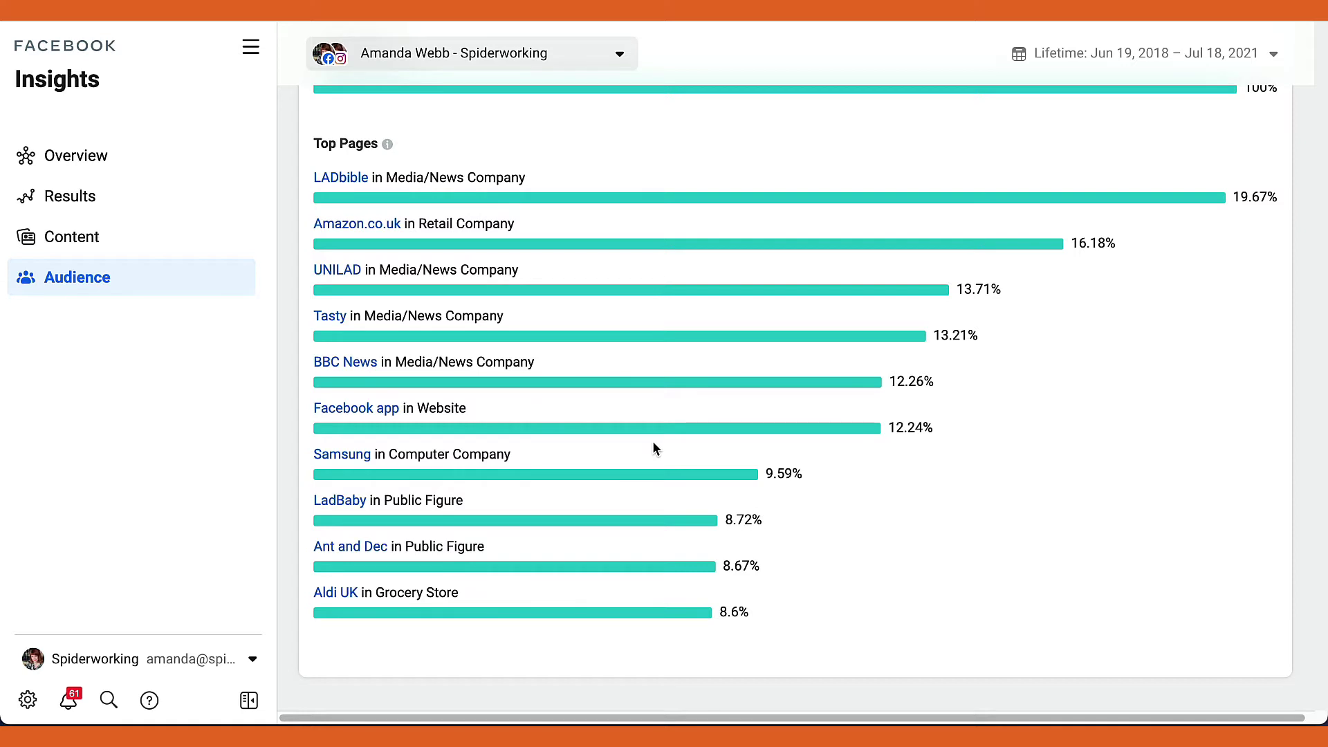
{"action": "scroll", "coordinate": [655, 451], "scroll_direction": "up", "scroll_amount": 15}
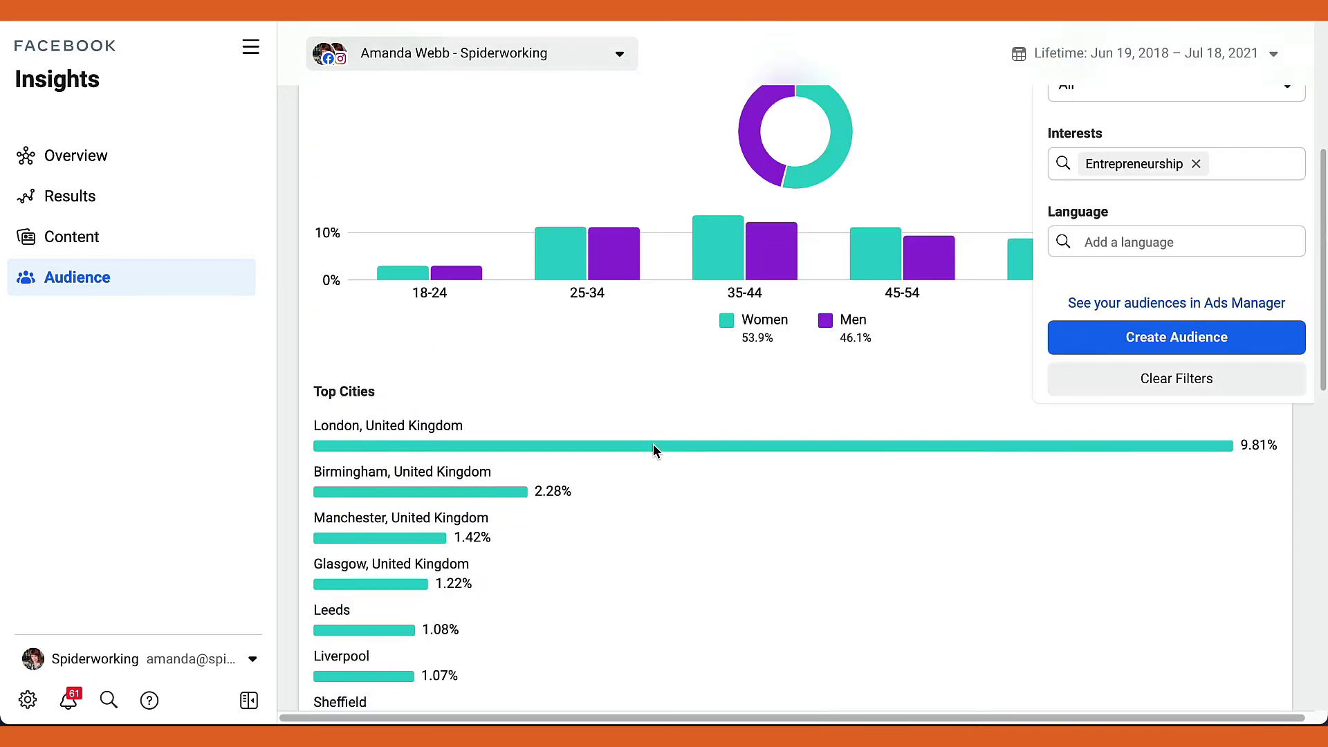
{"action": "left_click", "coordinate": [1197, 498]}
{"action": "scroll", "coordinate": [891, 577], "scroll_direction": "down", "scroll_amount": 15}
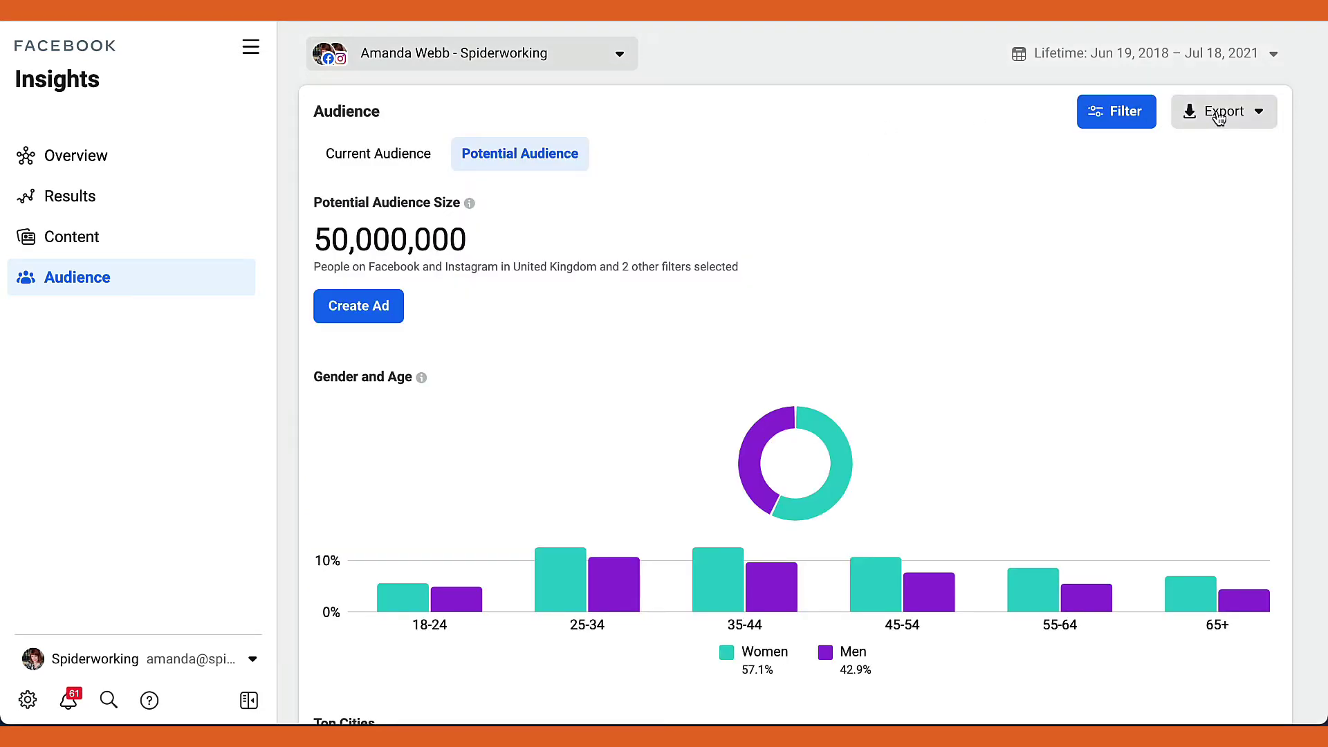
Check the export formats without exporting, then reopen the audience filter panel.
{"action": "left_click", "coordinate": [1218, 114]}
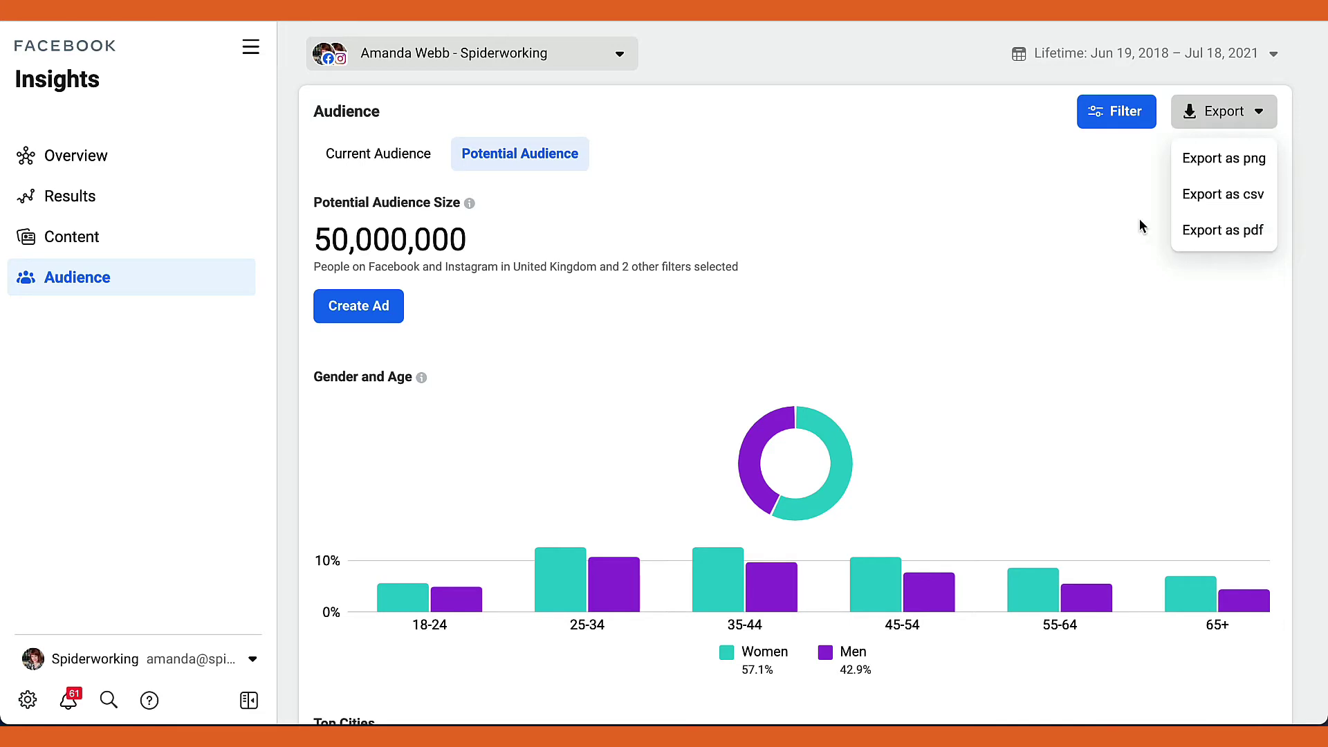
{"action": "left_click", "coordinate": [1107, 207]}
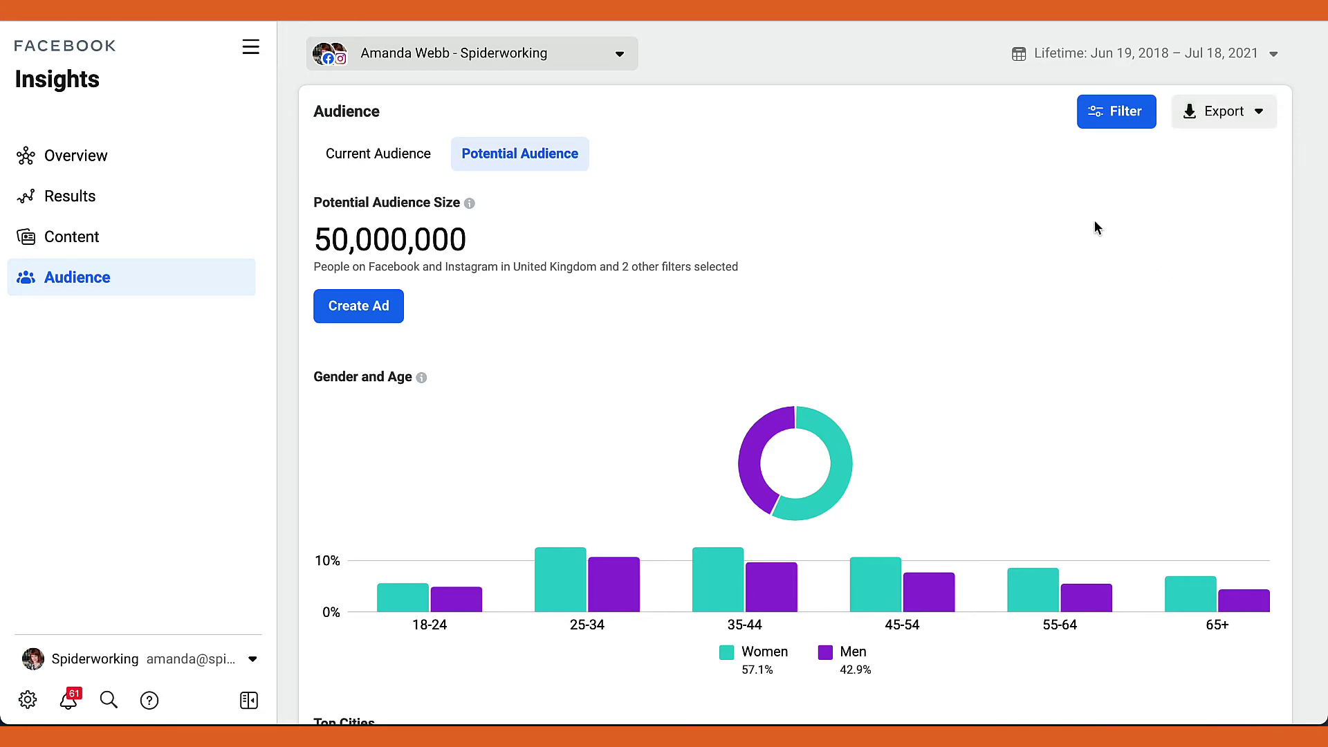
{"action": "left_click", "coordinate": [1111, 112]}
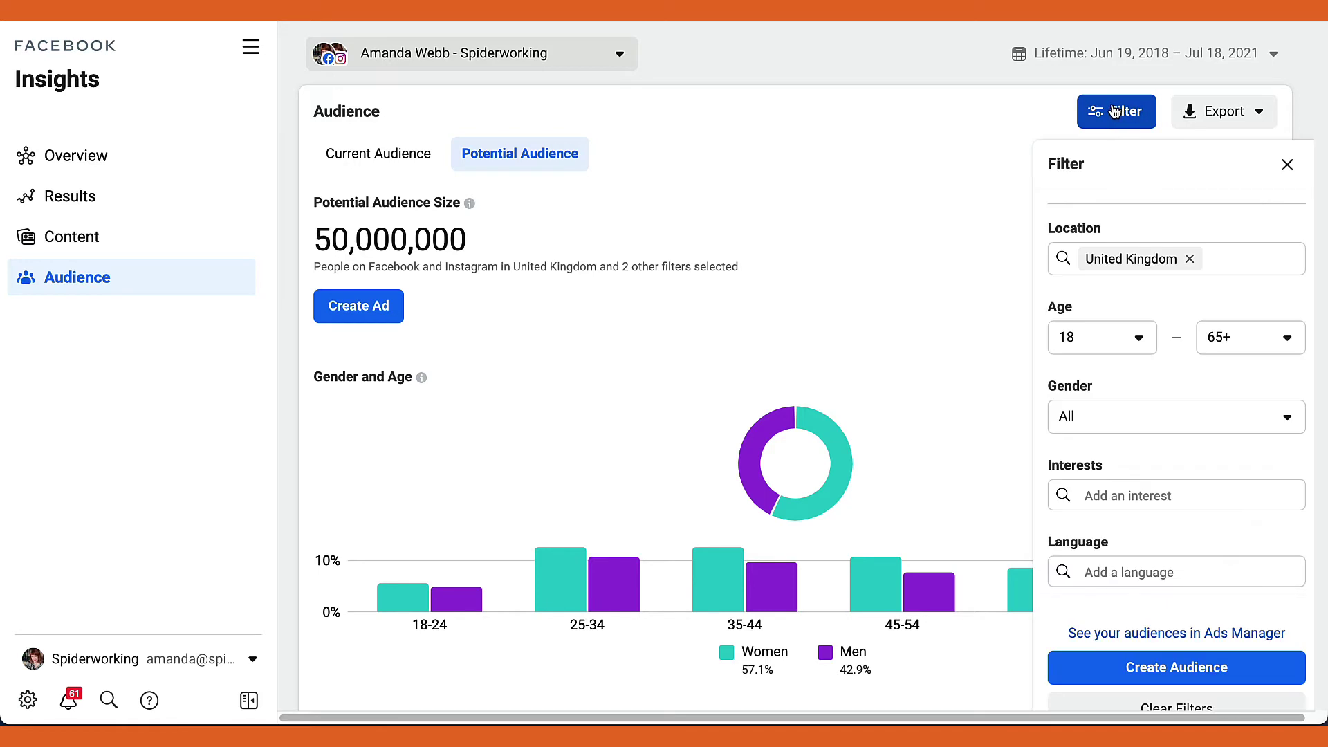
Add Entrepreneurship back as an interest filter, searching 'entrepr'.
{"action": "left_click", "coordinate": [1117, 497]}
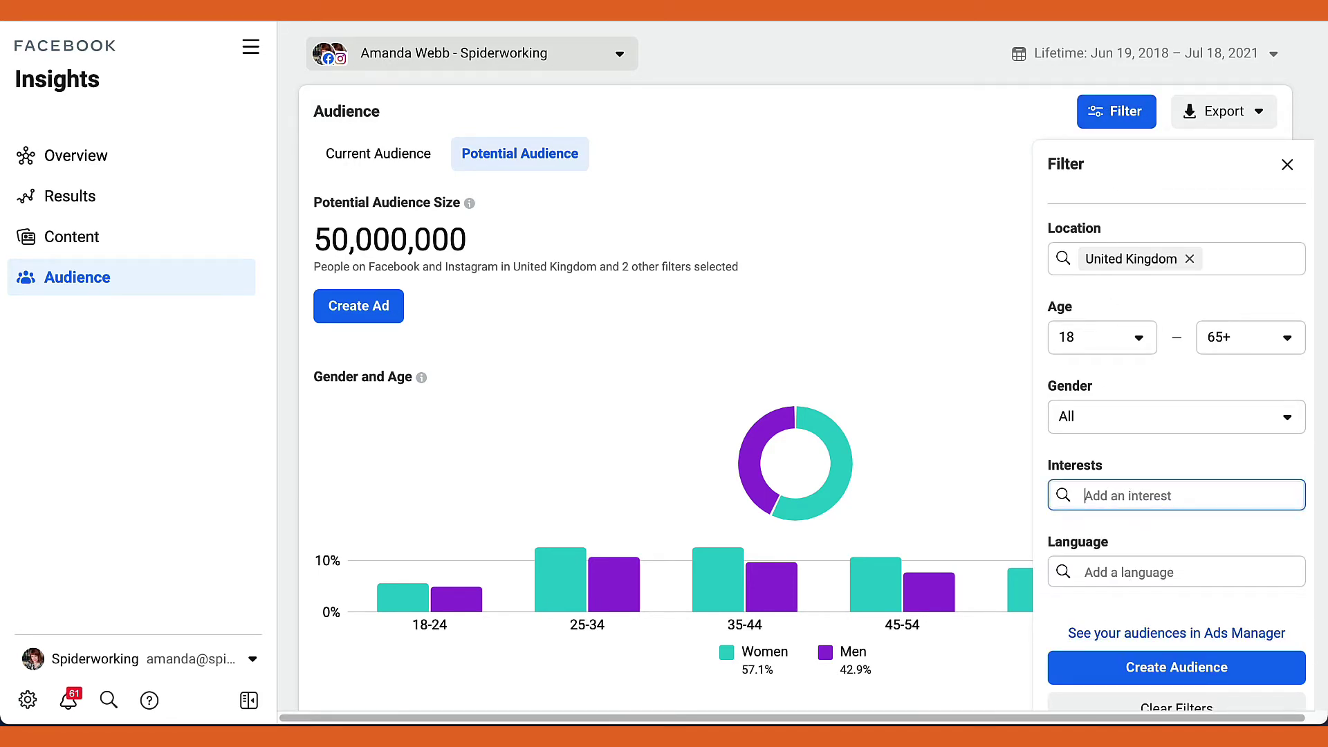
{"action": "type", "text": "entrepr"}
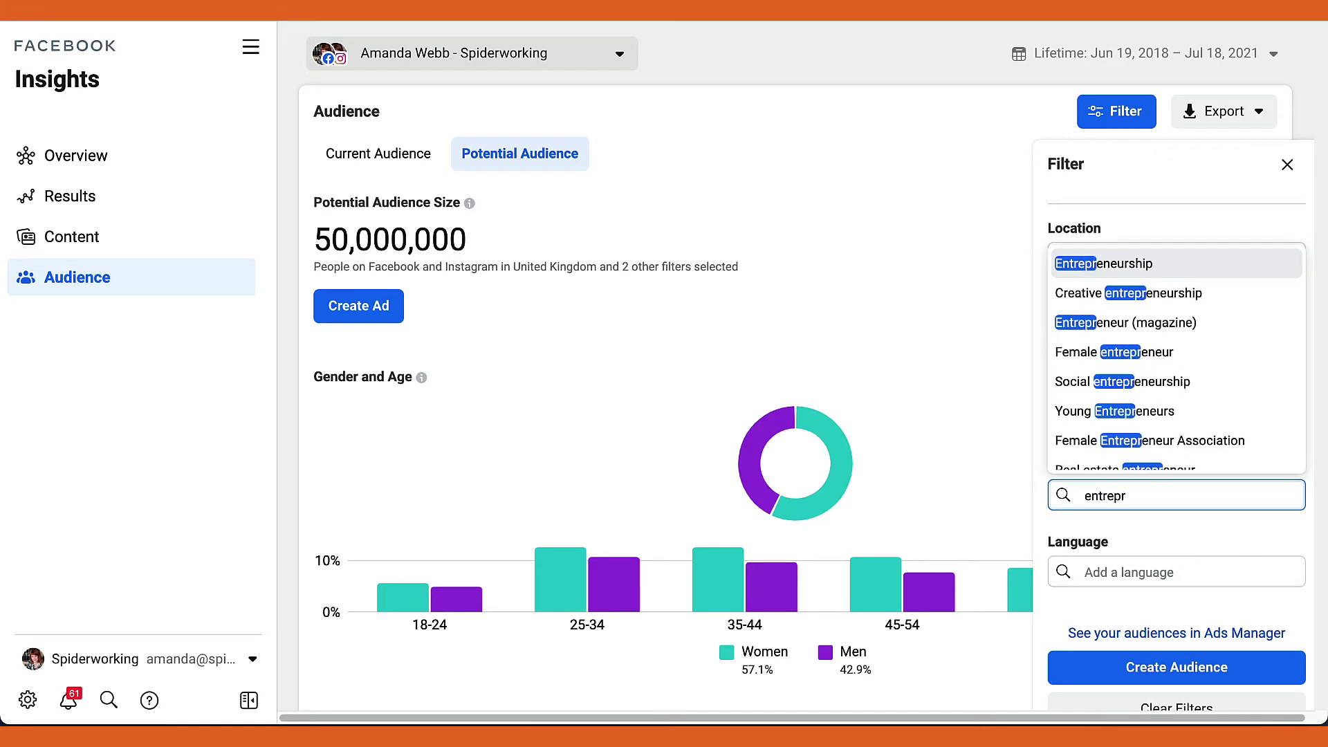
{"action": "left_click", "coordinate": [1137, 264]}
{"action": "scroll", "coordinate": [1204, 554], "scroll_direction": "down", "scroll_amount": 1}
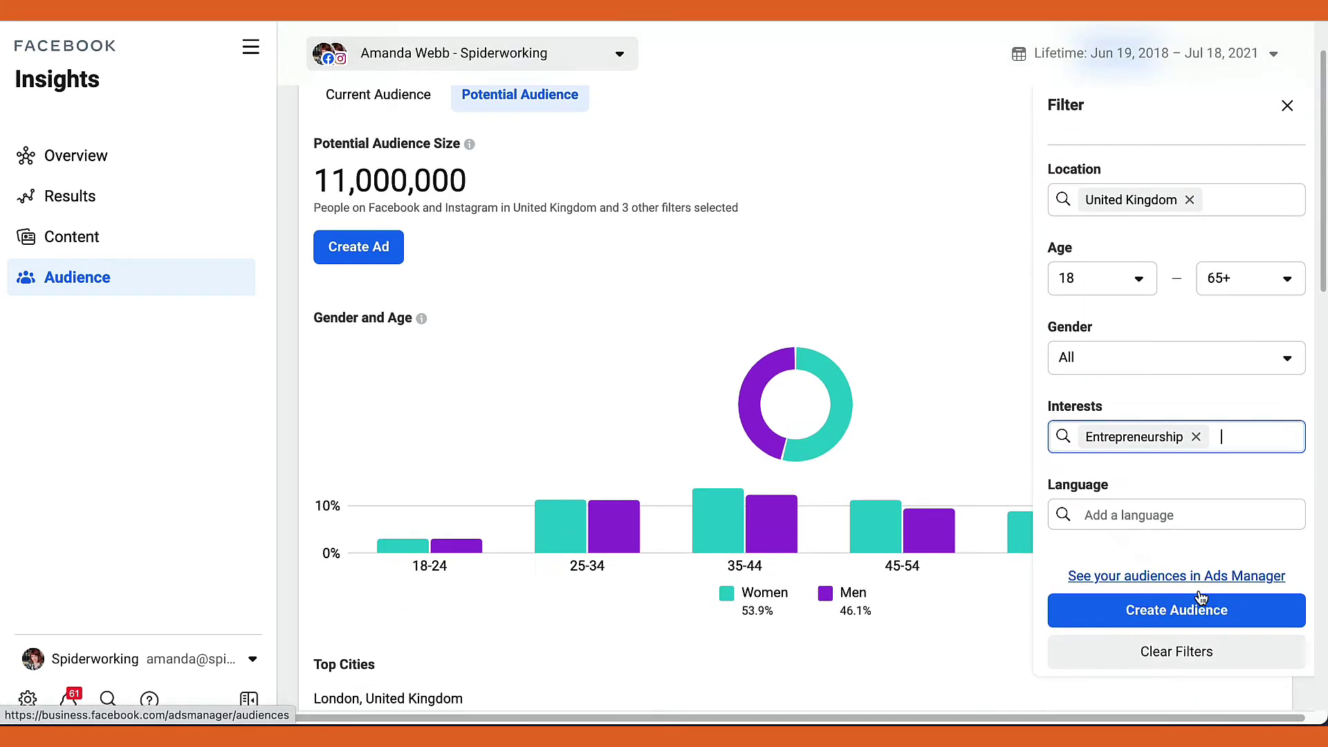
Cancel saving the filters as an audience and go to Ads Manager via Create Ad.
{"action": "left_click", "coordinate": [1202, 618]}
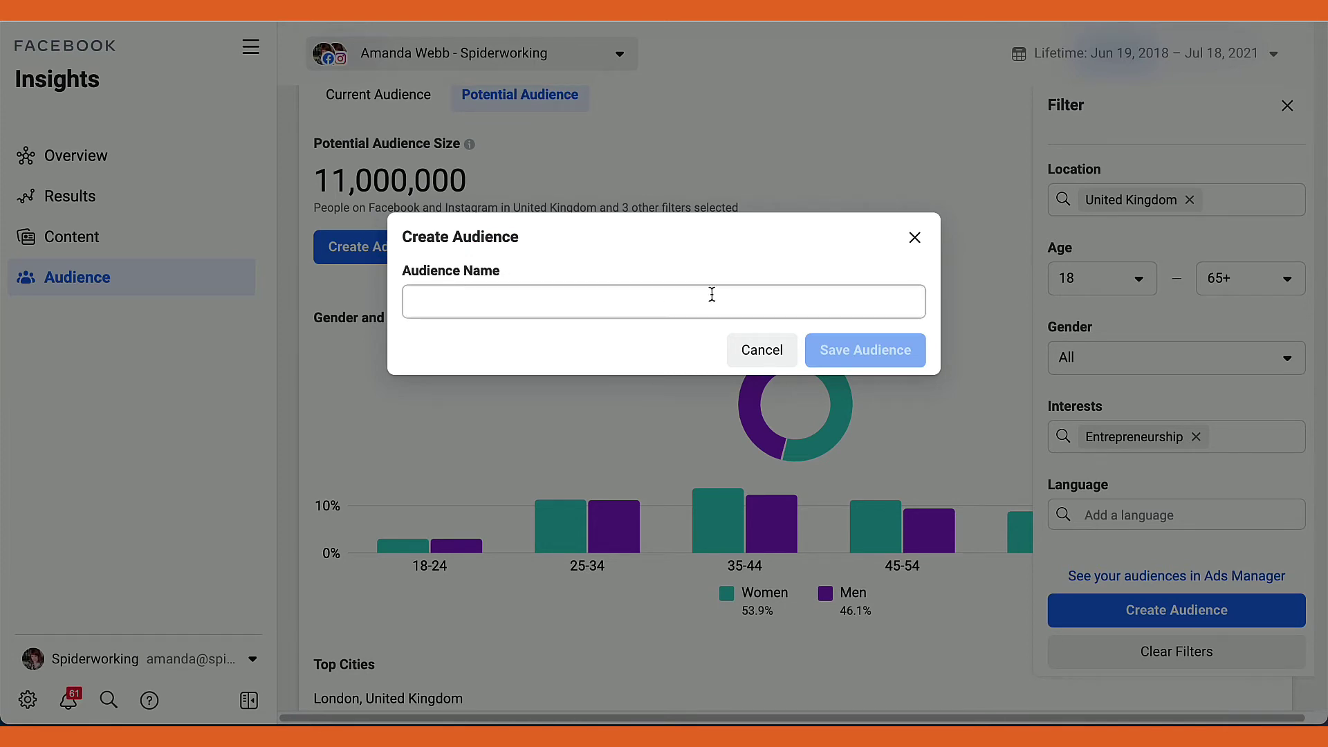
{"action": "left_click", "coordinate": [914, 237]}
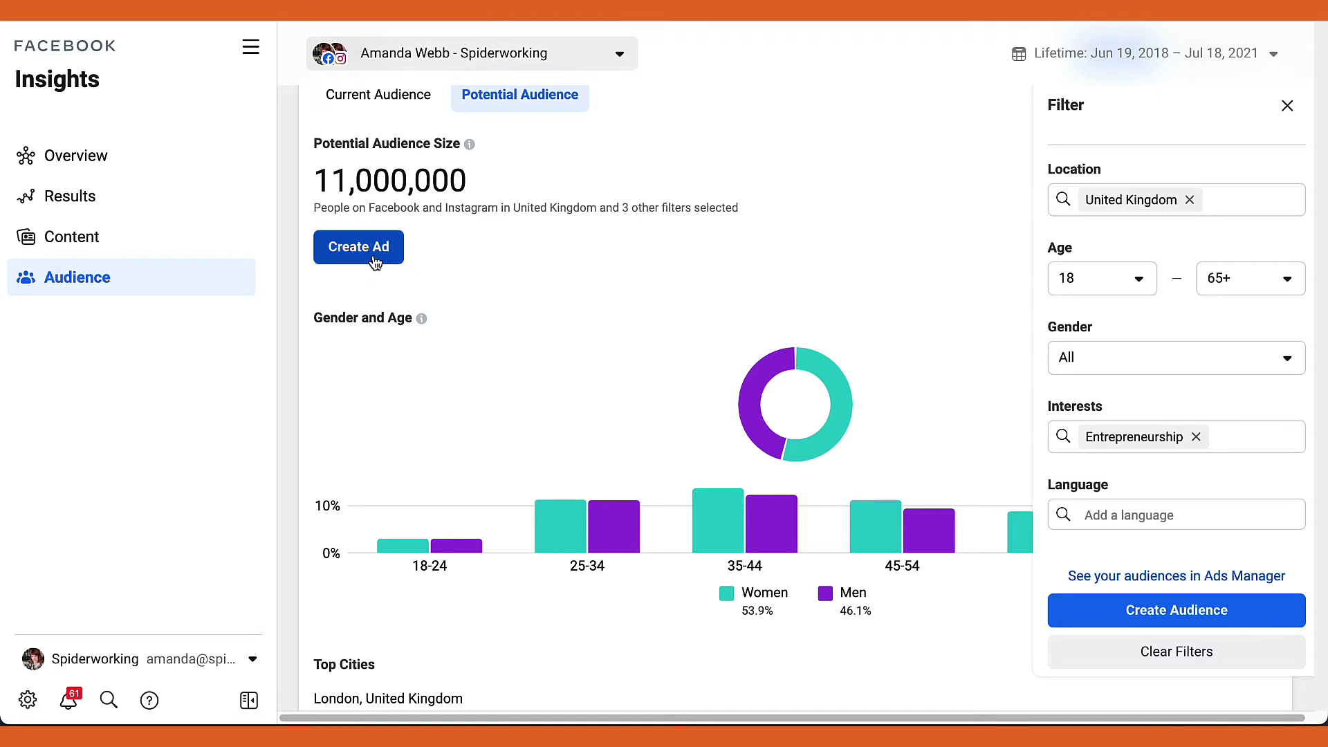
{"action": "left_click", "coordinate": [372, 254]}
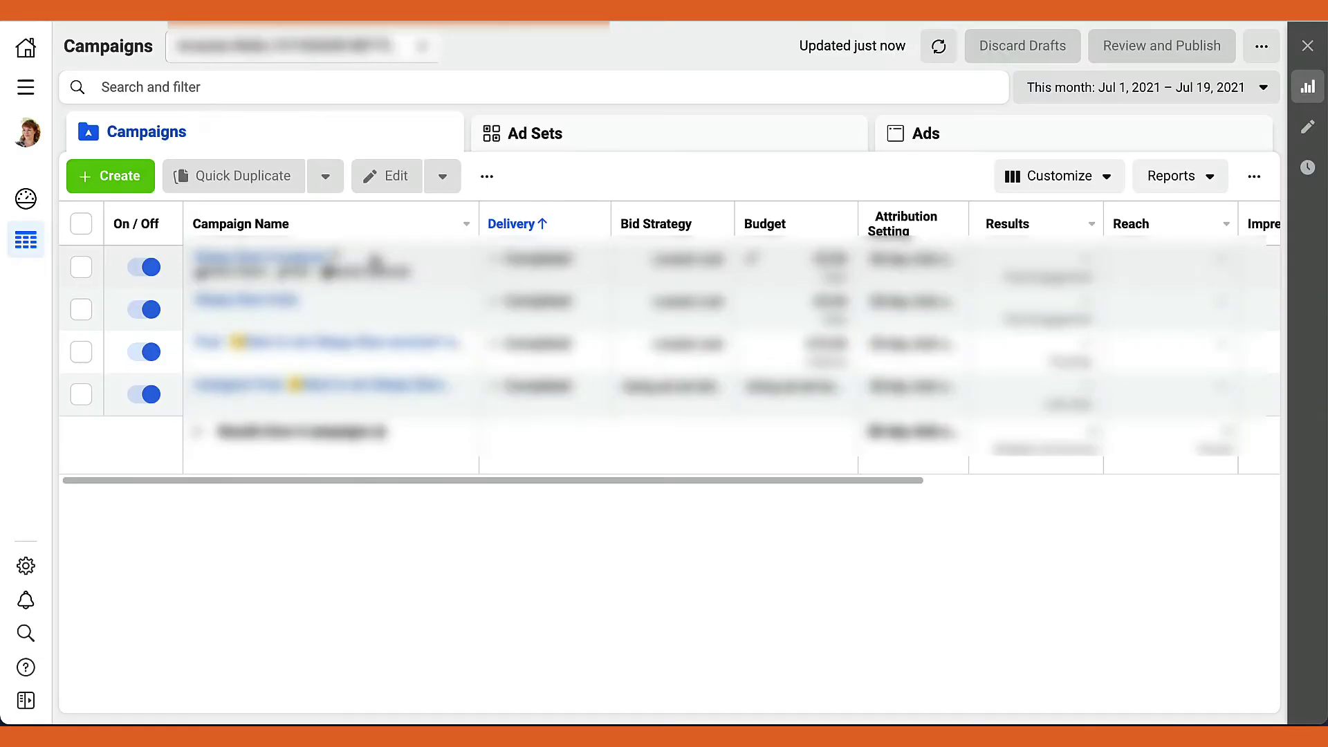